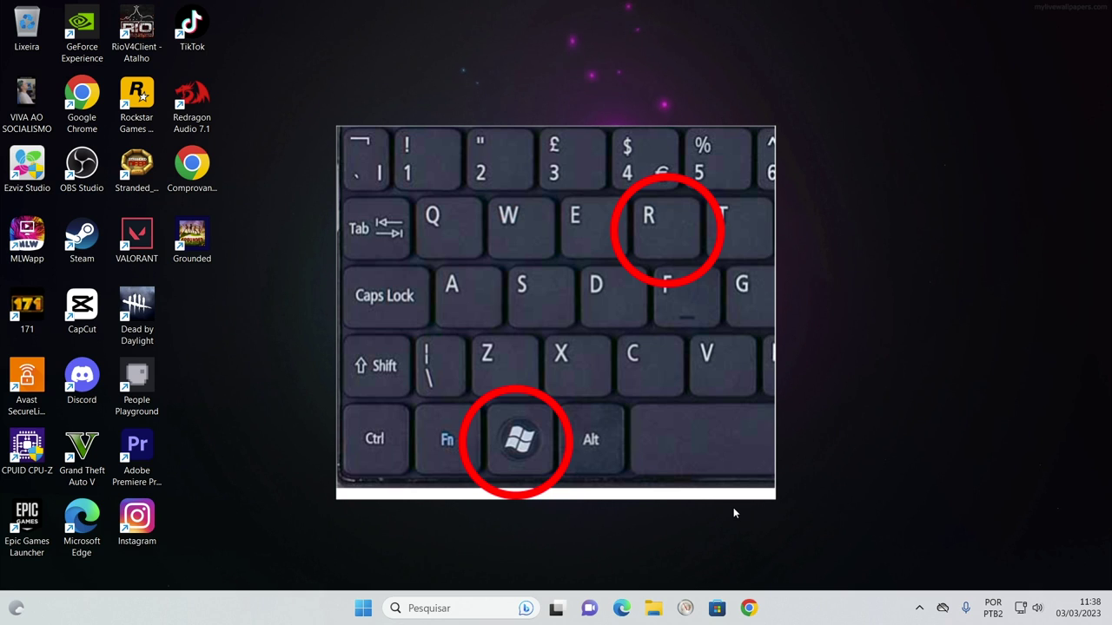
pyautogui.press('super+r')
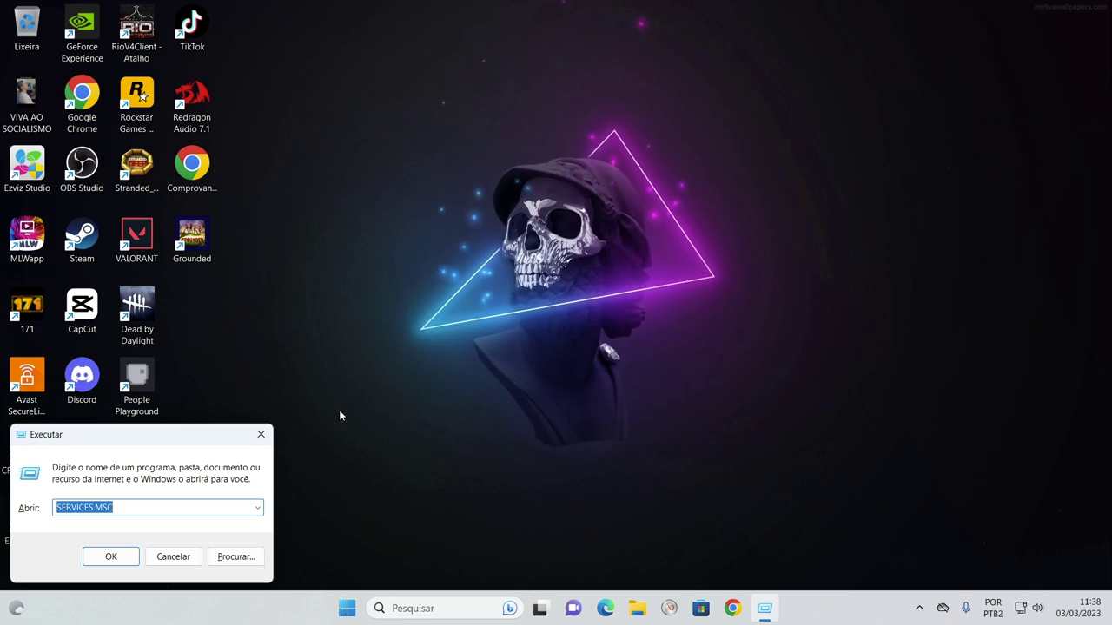
pyautogui.moveTo(82, 434); pyautogui.dragTo(519, 173)
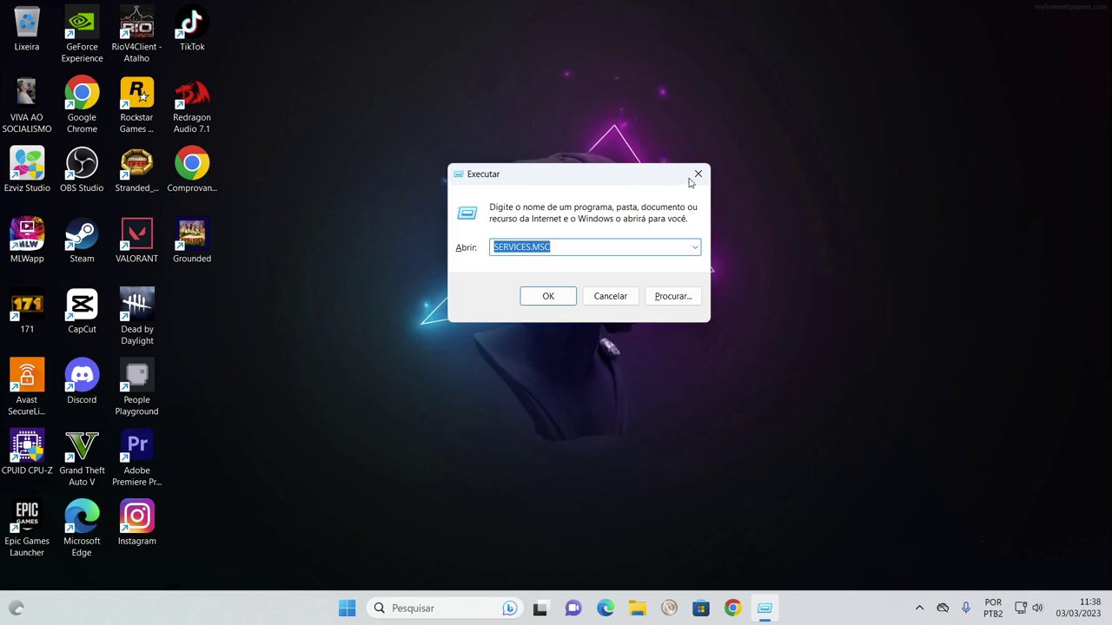
pyautogui.press('Escape')
# Search Windows for Executar, open it and move its dialog to the upper middle of the desktop
pyautogui.press('super')
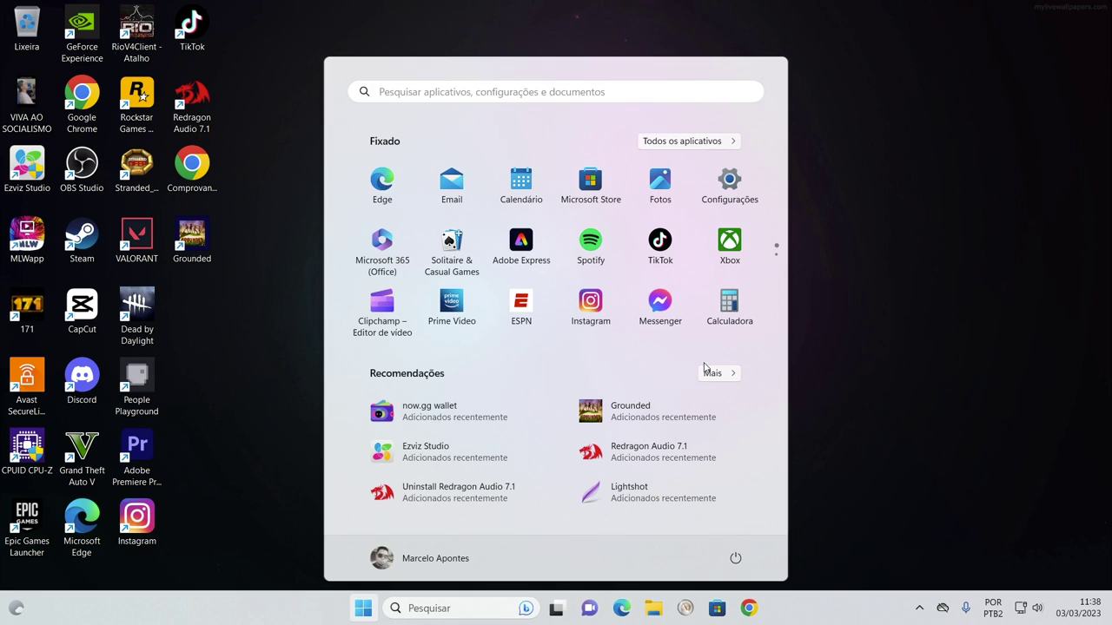
pyautogui.write('exec')
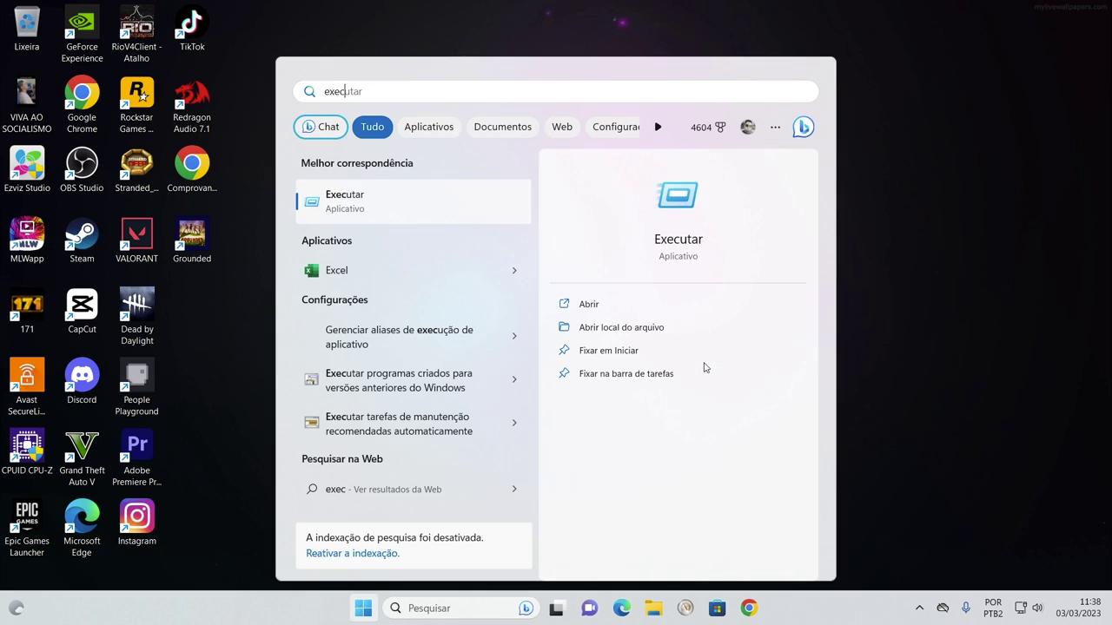
pyautogui.write('u')
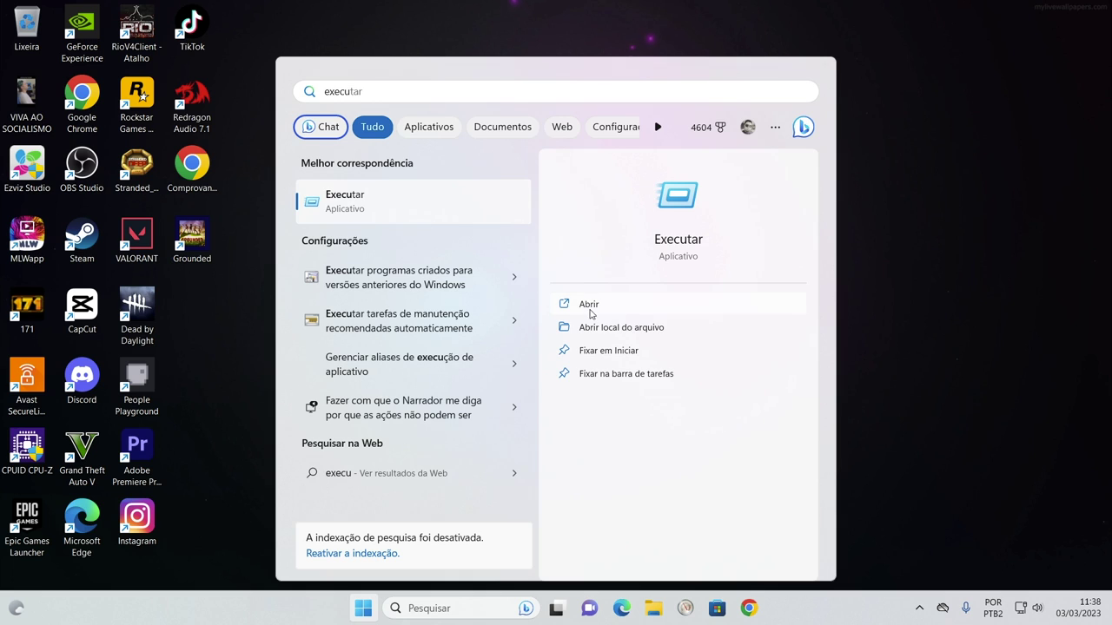
pyautogui.click(589, 304)
pyautogui.moveTo(120, 437); pyautogui.dragTo(556, 164)
# Replace the existing command with services.msc and run it to launch the Windows services manager
pyautogui.click(546, 234)
pyautogui.doubleClick(546, 235)
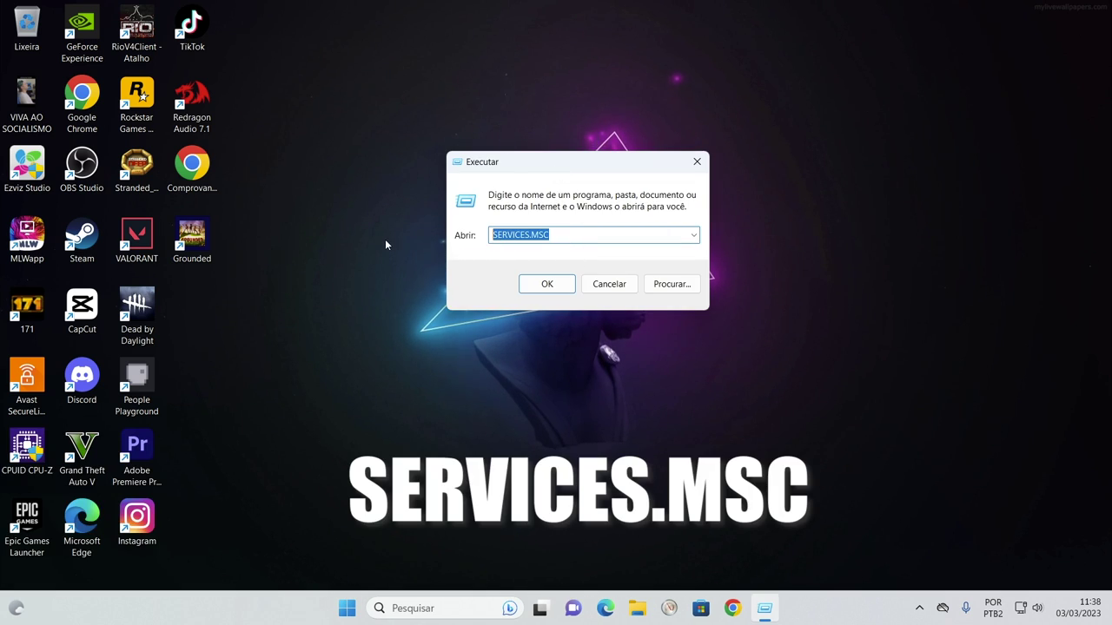
pyautogui.write('services.msc')
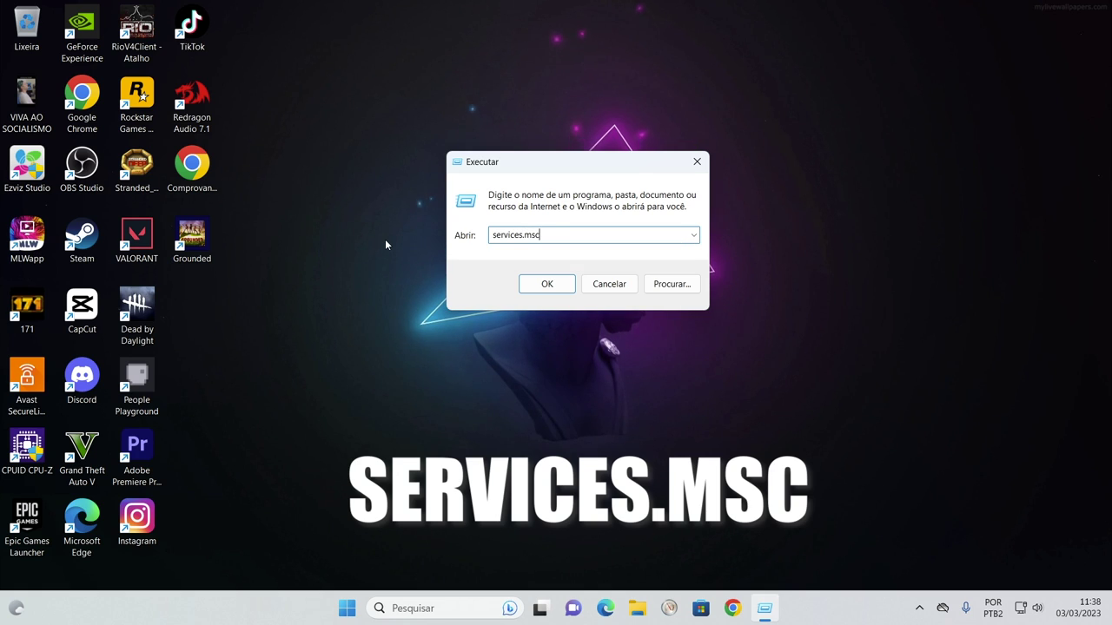
pyautogui.press('Return')
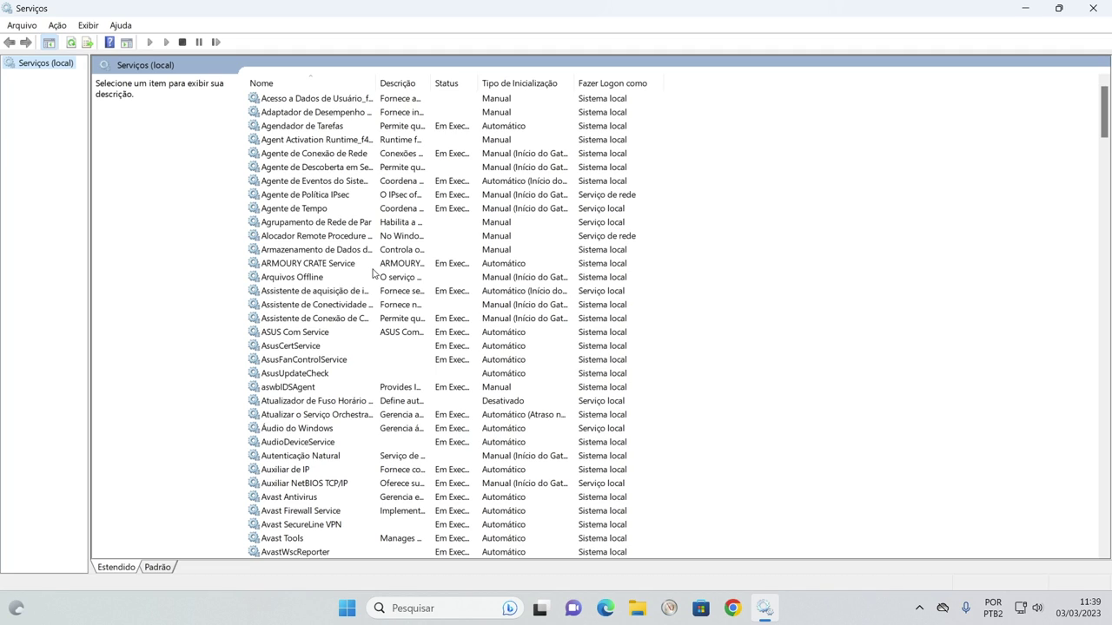
# Sort the services by name in descending order and select the SysMain service
pyautogui.click(369, 265)
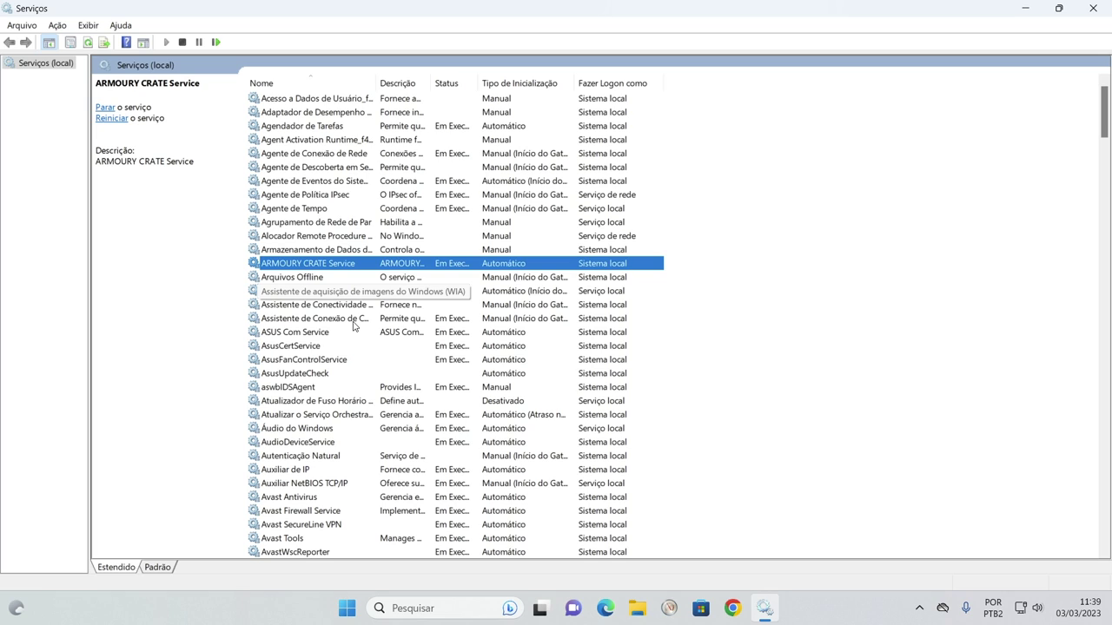
pyautogui.write('sysmain')
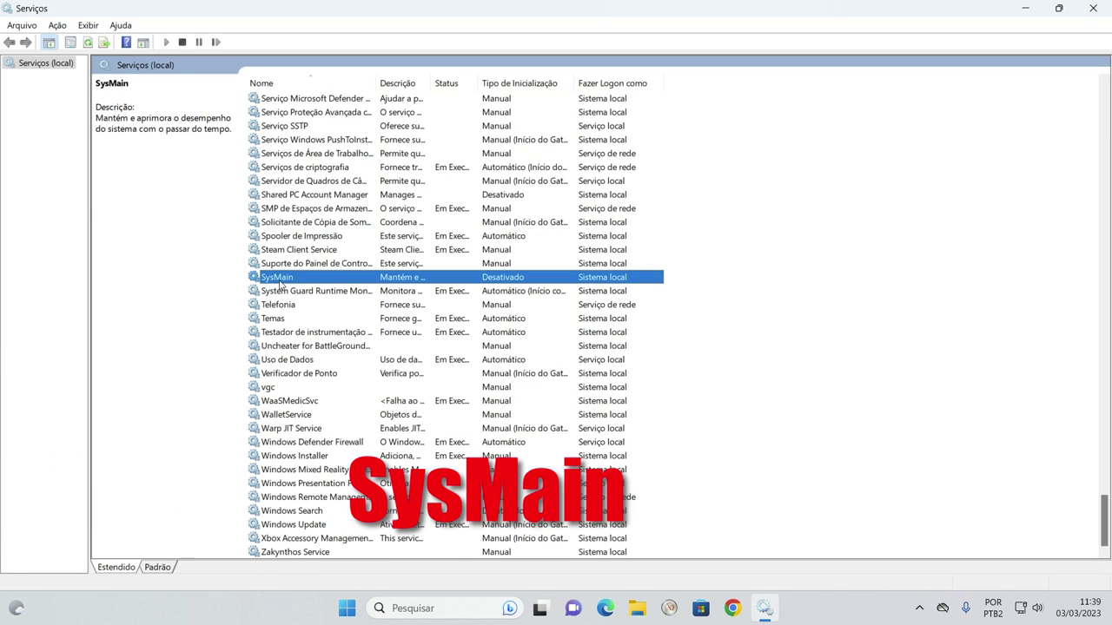
pyautogui.click(293, 84)
pyautogui.click(328, 84)
pyautogui.click(315, 85)
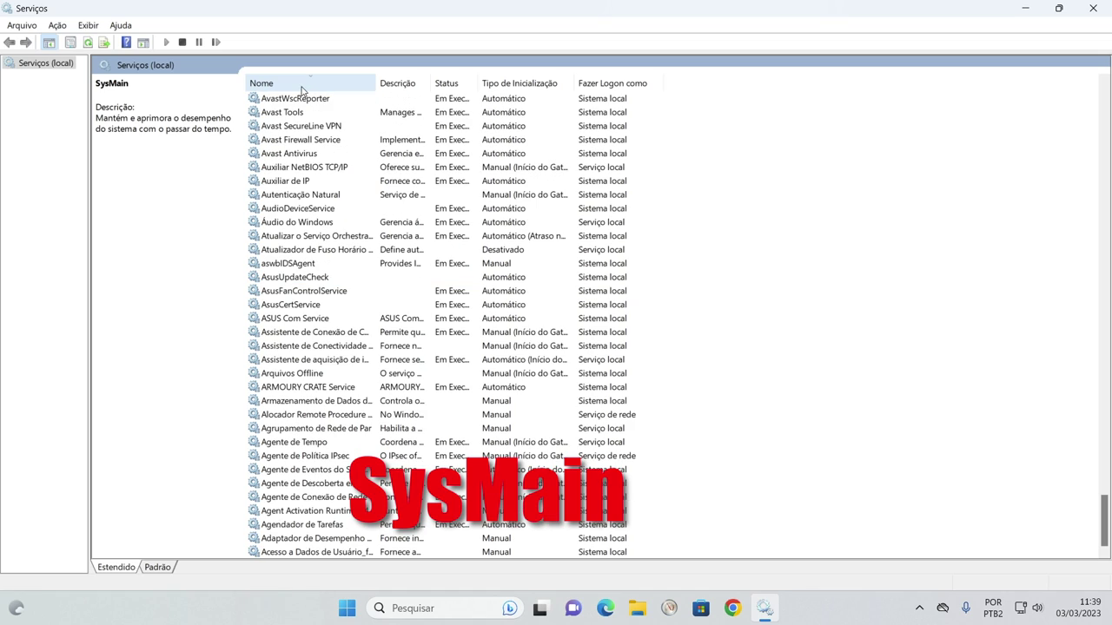
pyautogui.click(281, 223)
pyautogui.press('s')
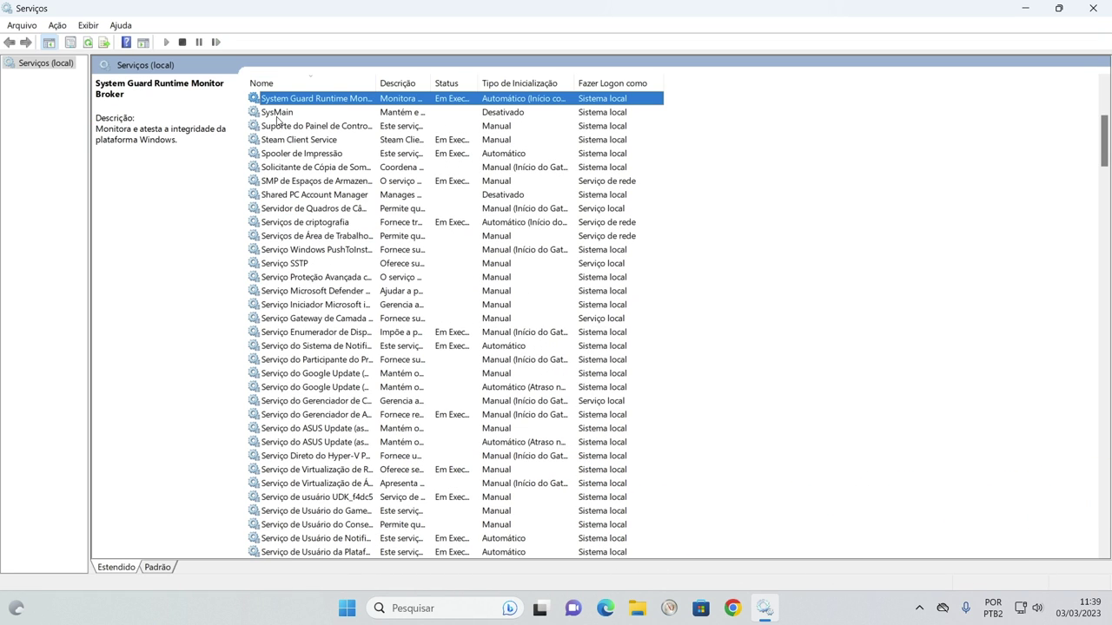
pyautogui.click(278, 113)
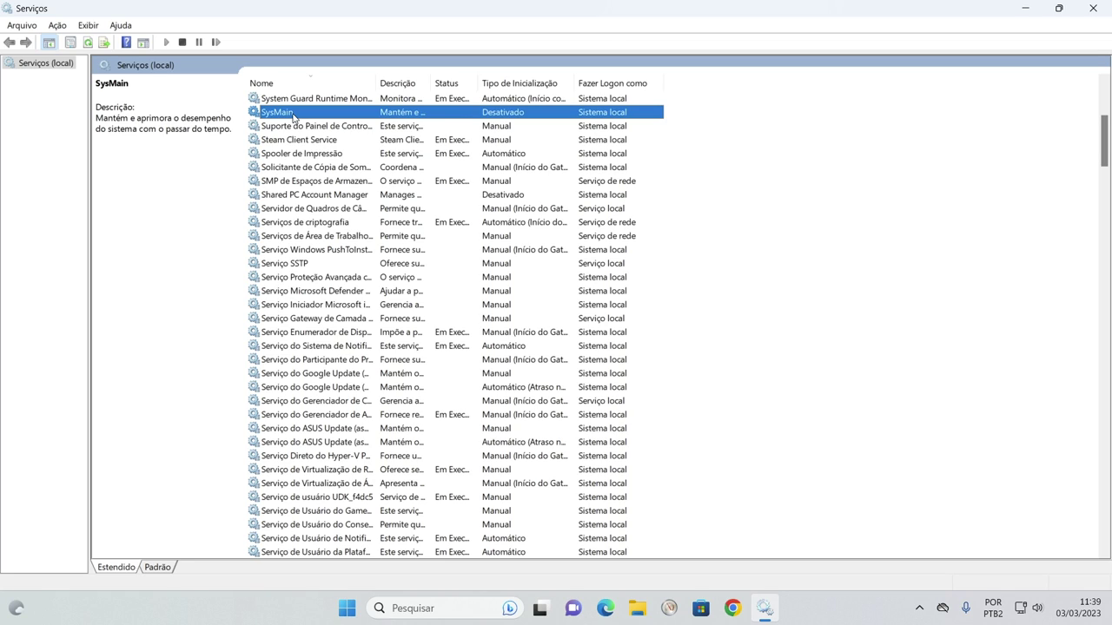
# Set the SysMain service's startup type to Desativado in its properties and confirm
pyautogui.doubleClick(293, 117)
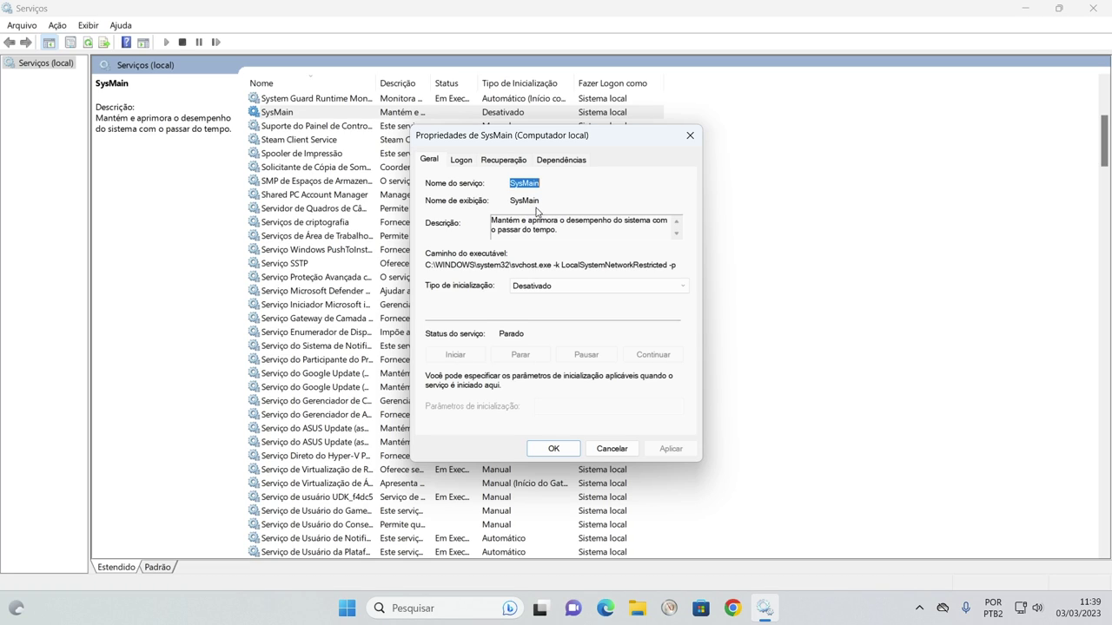
pyautogui.click(563, 287)
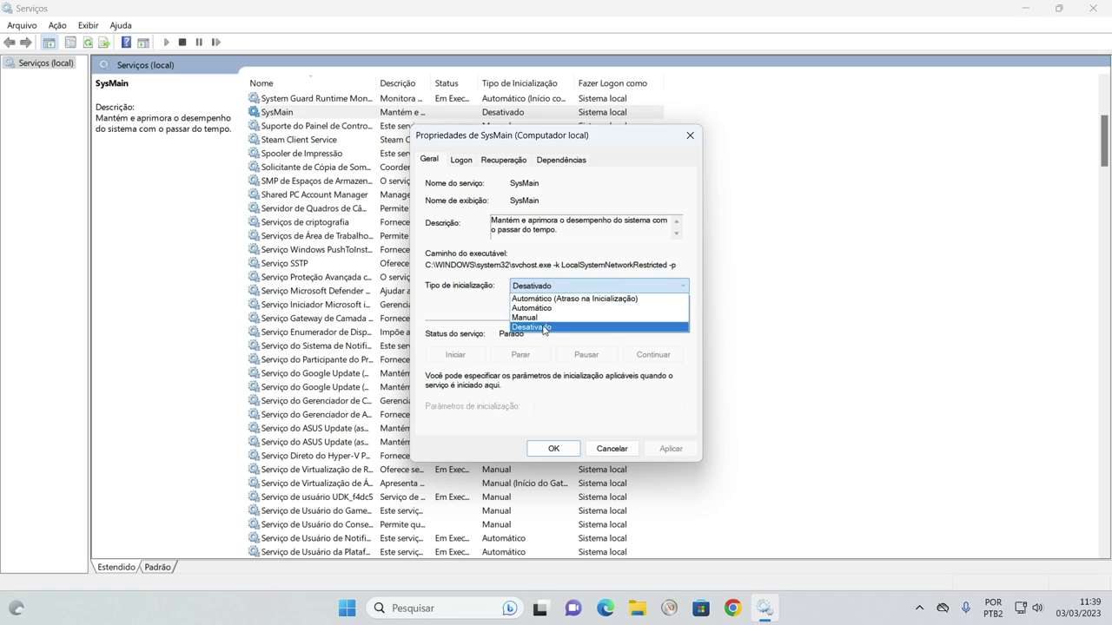
pyautogui.click(453, 258)
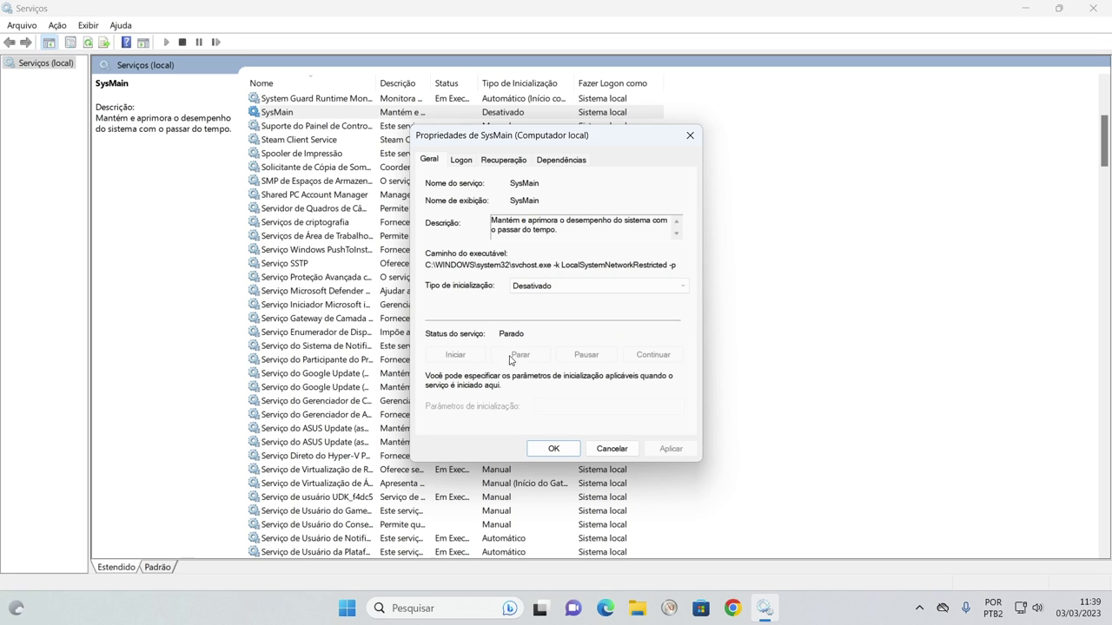
pyautogui.click(540, 292)
pyautogui.click(531, 330)
pyautogui.click(554, 449)
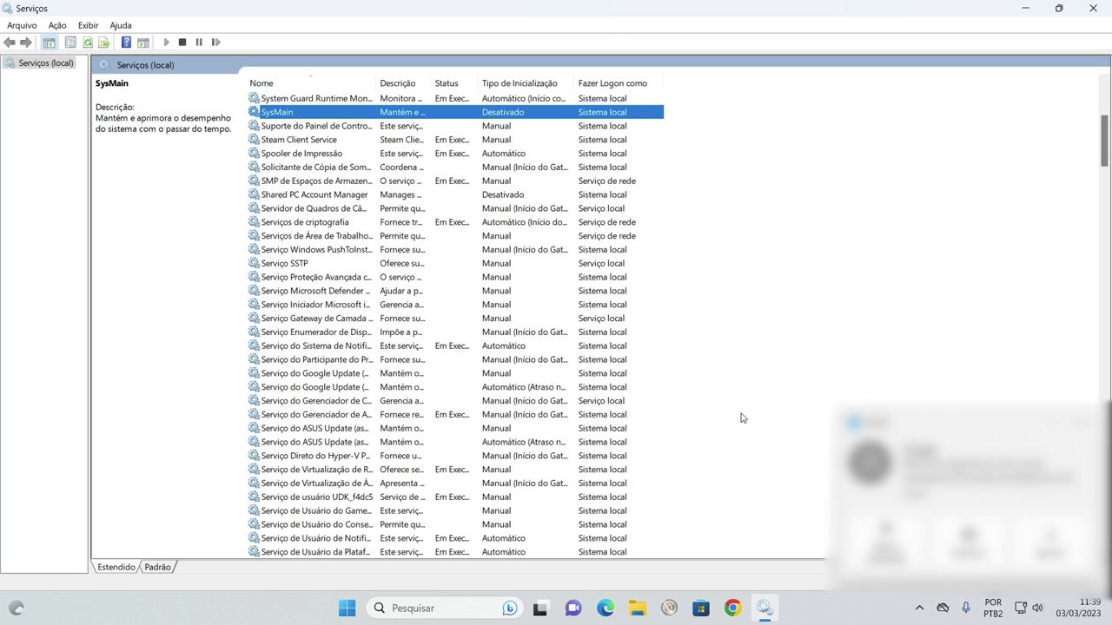
# Clear the SysMain selection and look through the services list for Windows Search
pyautogui.keyDown('ctrl'); pyautogui.click(471, 118); pyautogui.keyUp('ctrl')
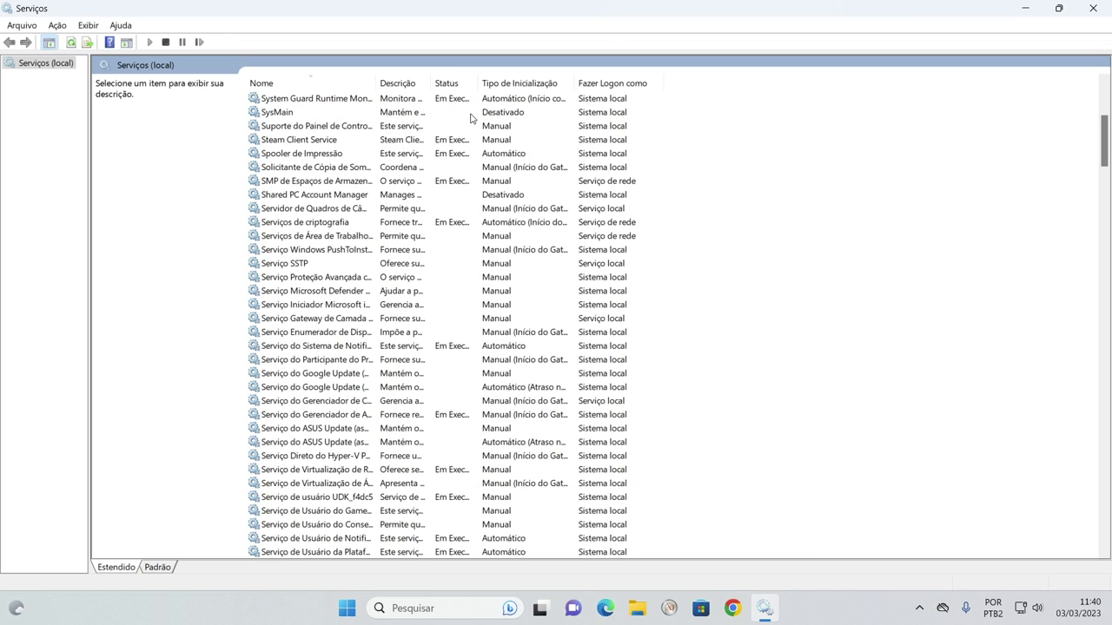
pyautogui.scroll(-1, 472, 118)
pyautogui.scroll(-1, 471, 118)
pyautogui.scroll(4, 460, 130)
pyautogui.scroll(3, 455, 144)
pyautogui.scroll(-20, 400, 199)
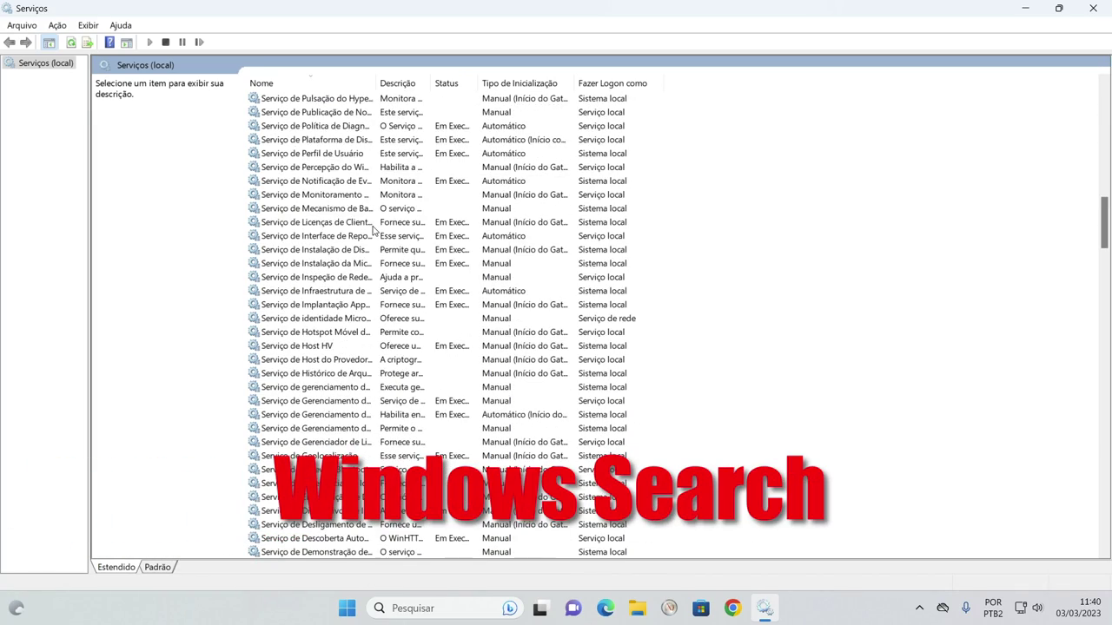
pyautogui.scroll(-20, 373, 231)
pyautogui.scroll(12, 304, 174)
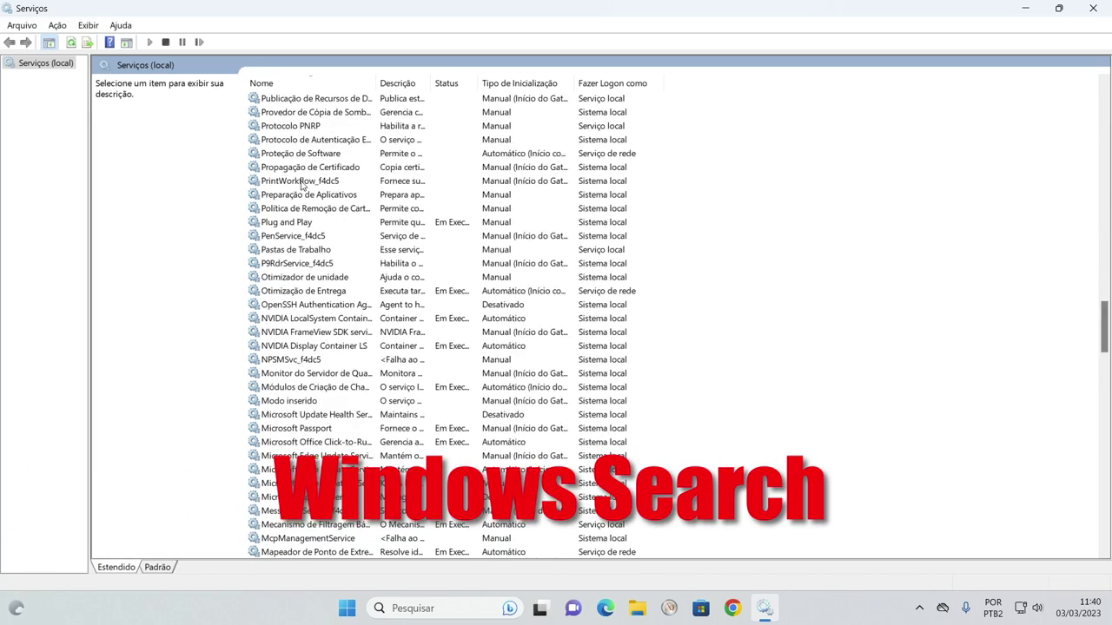
# Sort the services by name in ascending order and select the Windows Search service
pyautogui.click(298, 89)
pyautogui.scroll(-15, 299, 260)
pyautogui.click(298, 374)
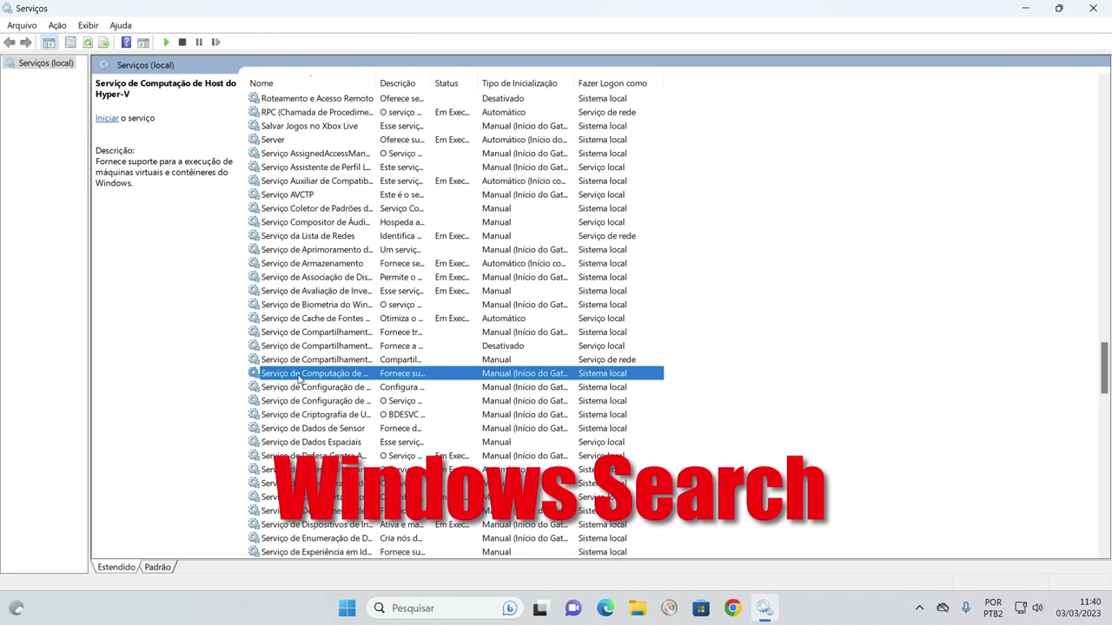
pyautogui.press('w')
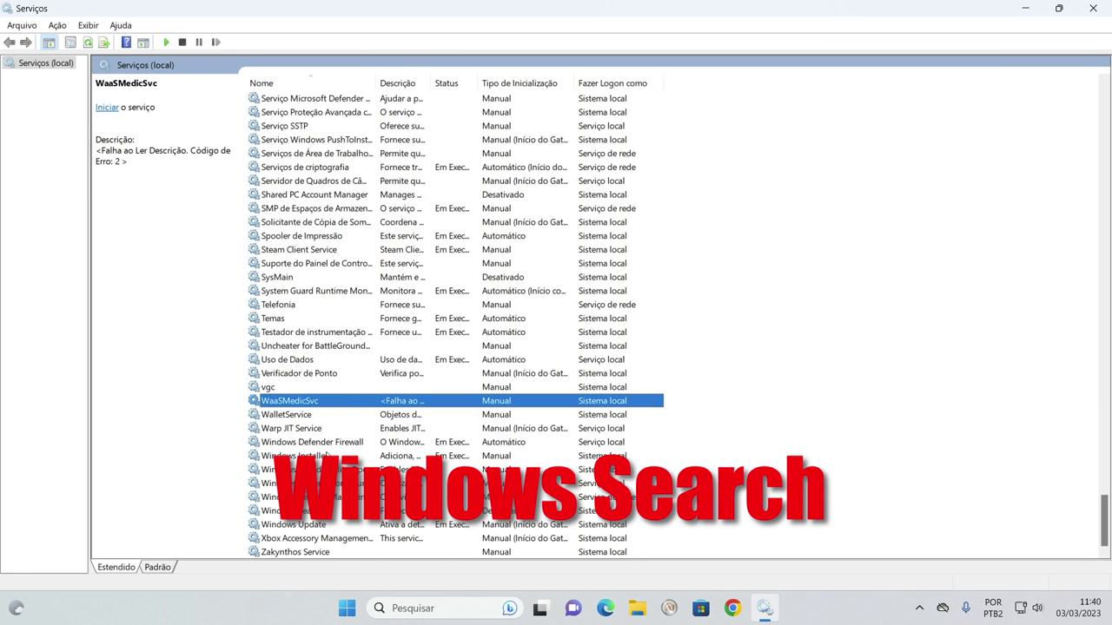
pyautogui.click(310, 512)
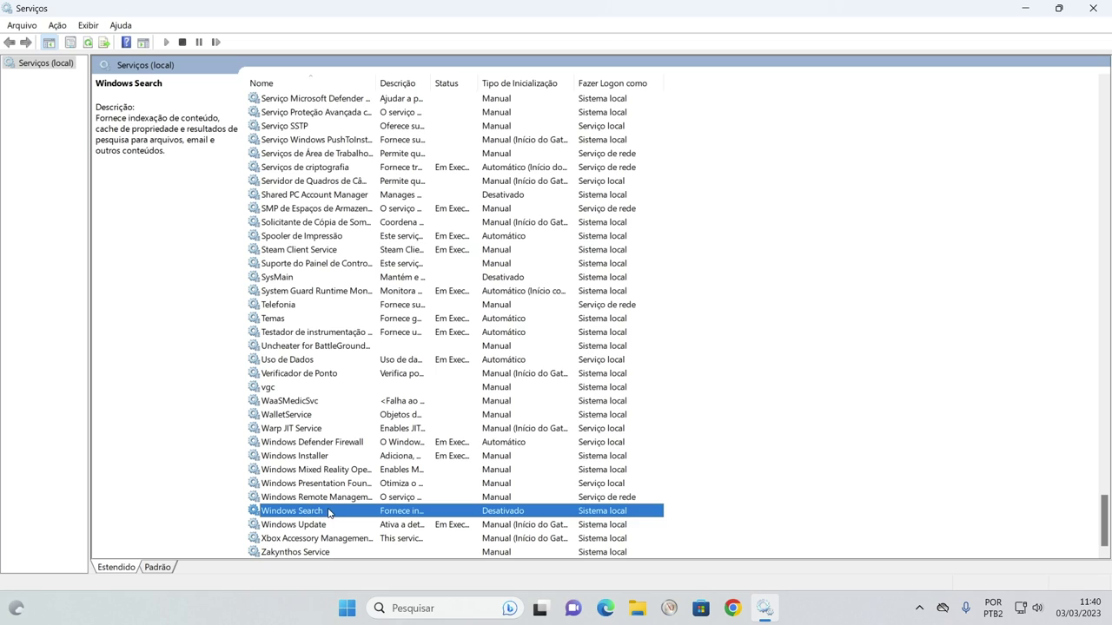
# Set the Windows Search service's startup type to Desativado in its properties, apply it and confirm
pyautogui.doubleClick(329, 513)
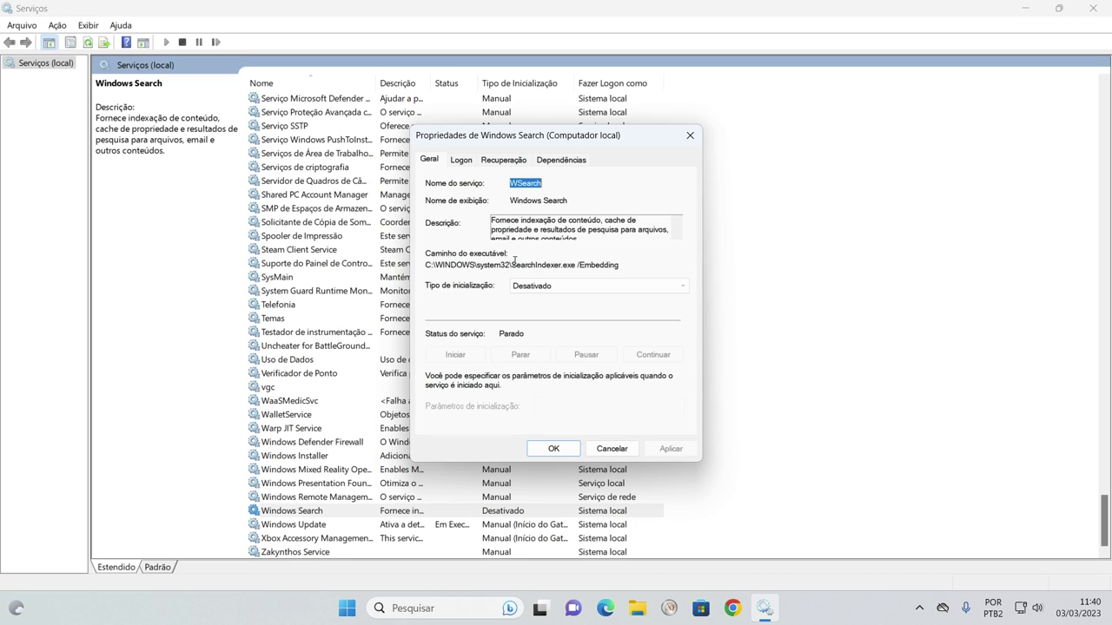
pyautogui.click(538, 287)
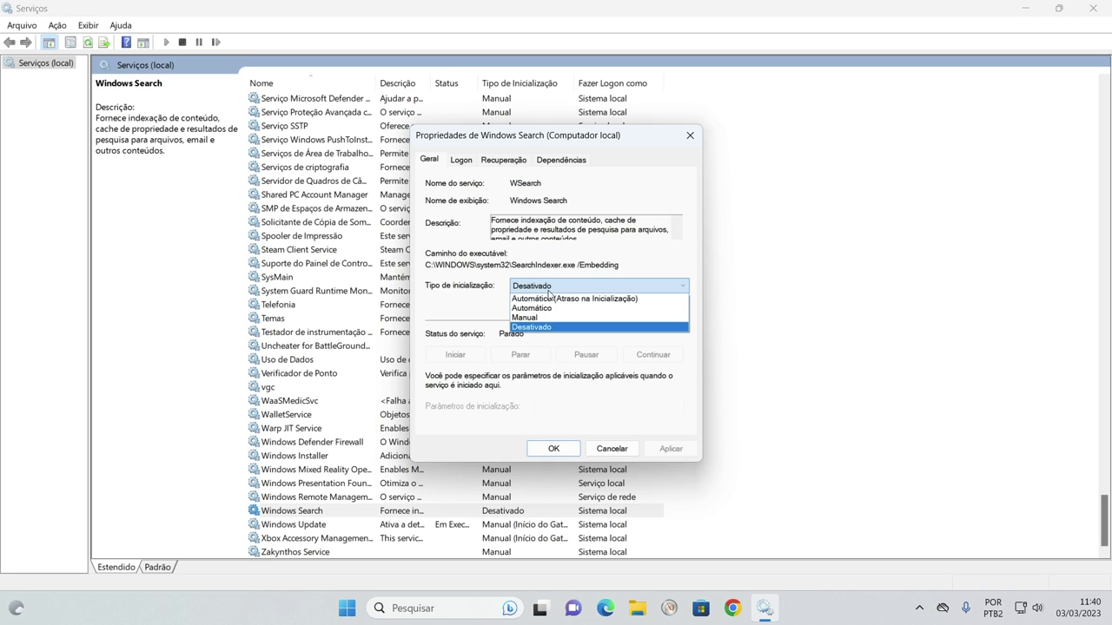
pyautogui.click(540, 323)
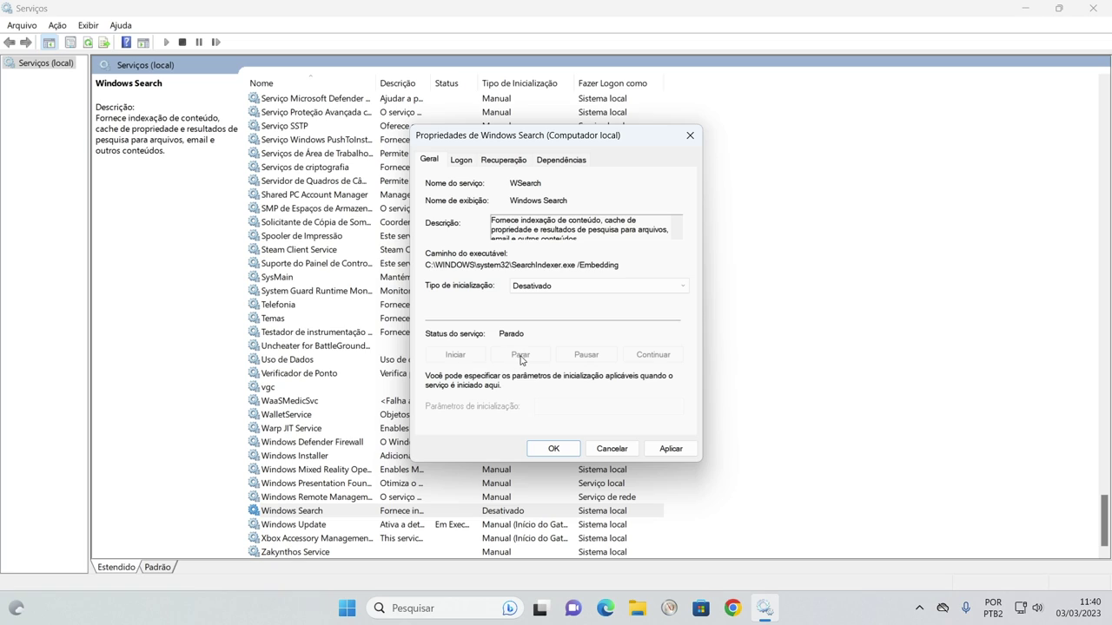
pyautogui.click(671, 450)
pyautogui.click(556, 449)
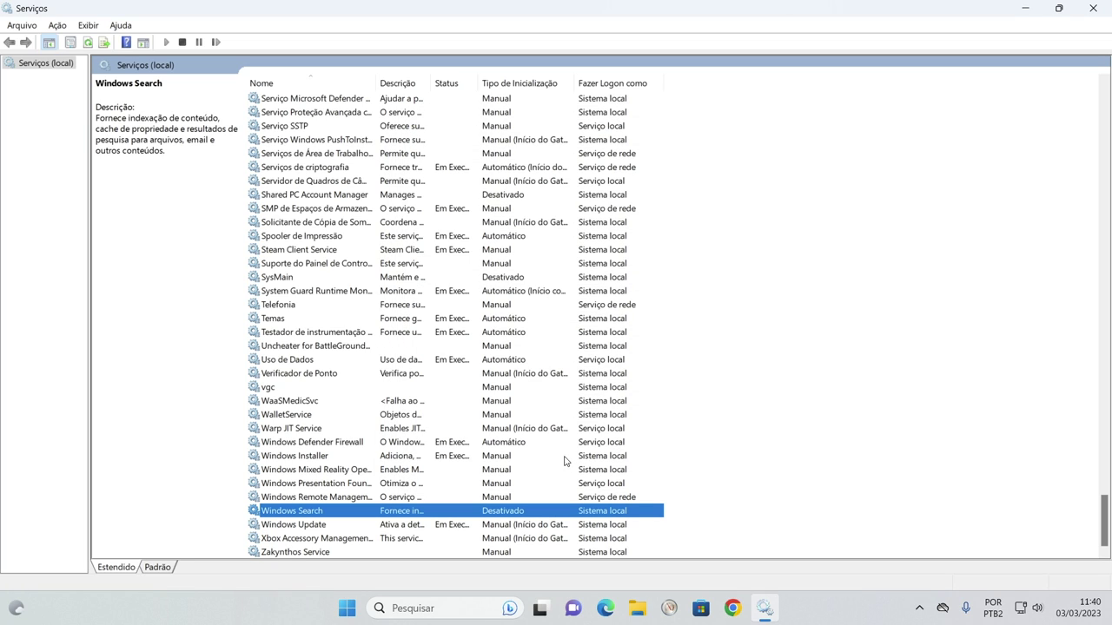
# Stop the Windows Update service from its properties, keeping the Manual startup type, and confirm
pyautogui.click(355, 526)
pyautogui.doubleClick(355, 525)
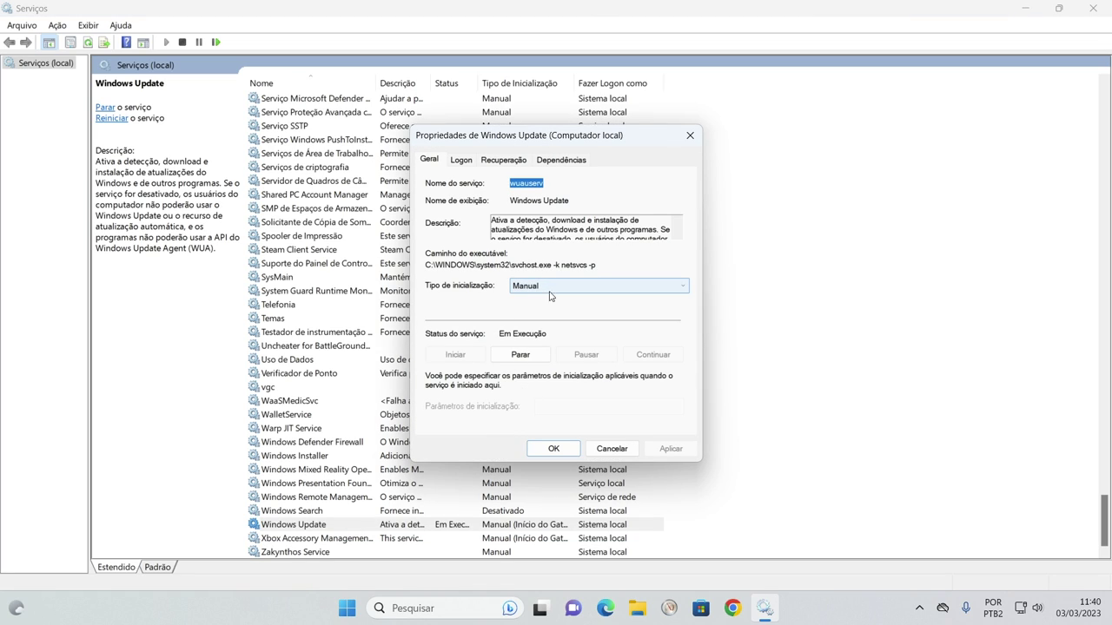
pyautogui.click(603, 291)
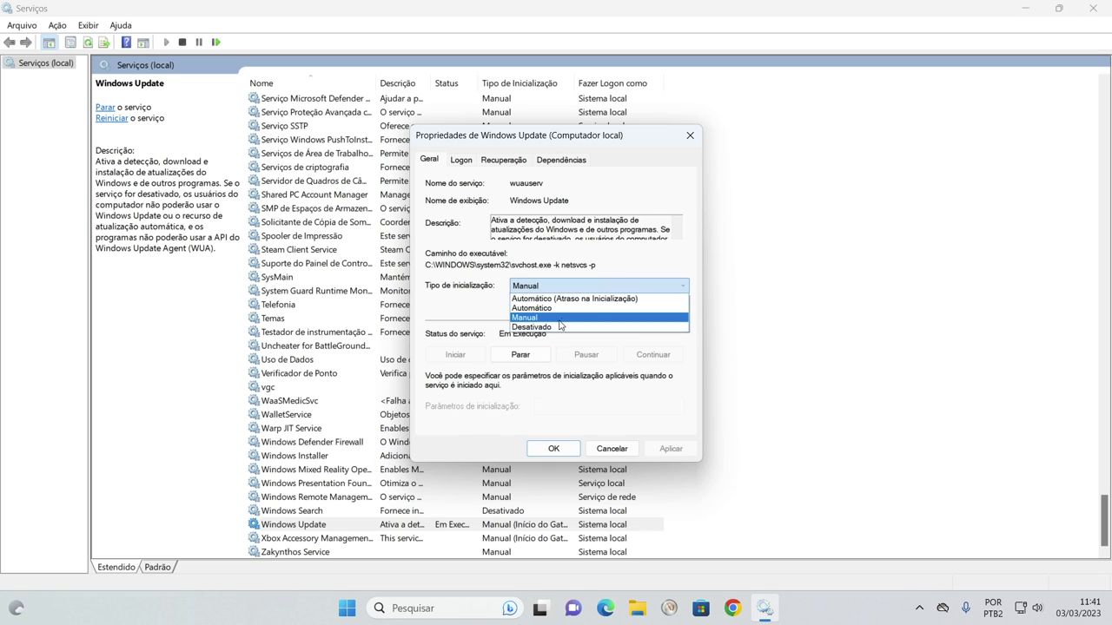
pyautogui.click(414, 320)
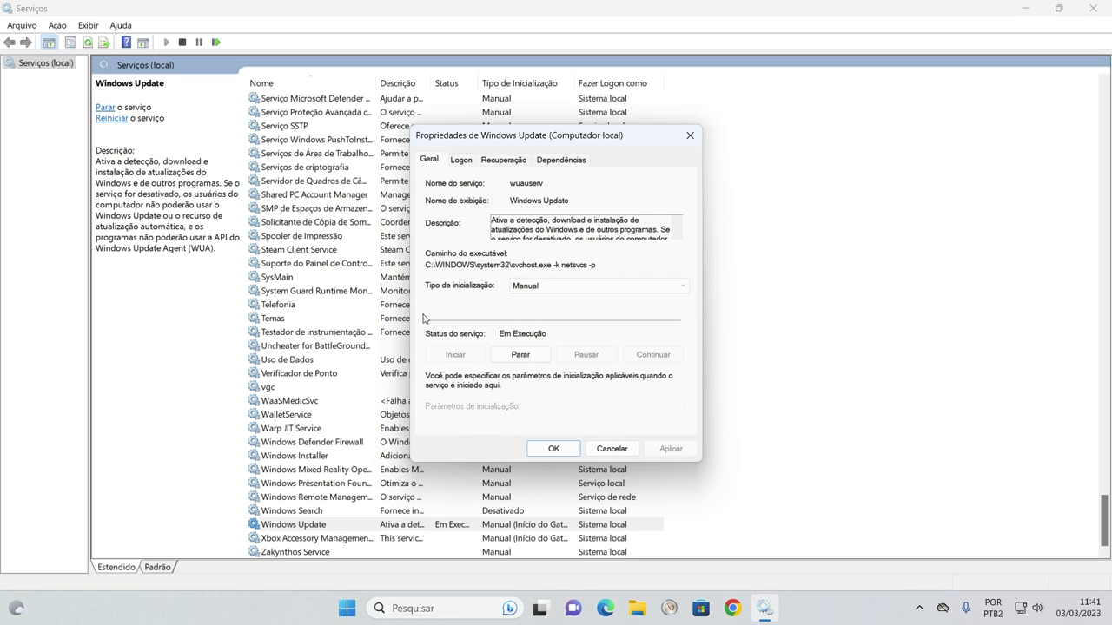
pyautogui.click(529, 354)
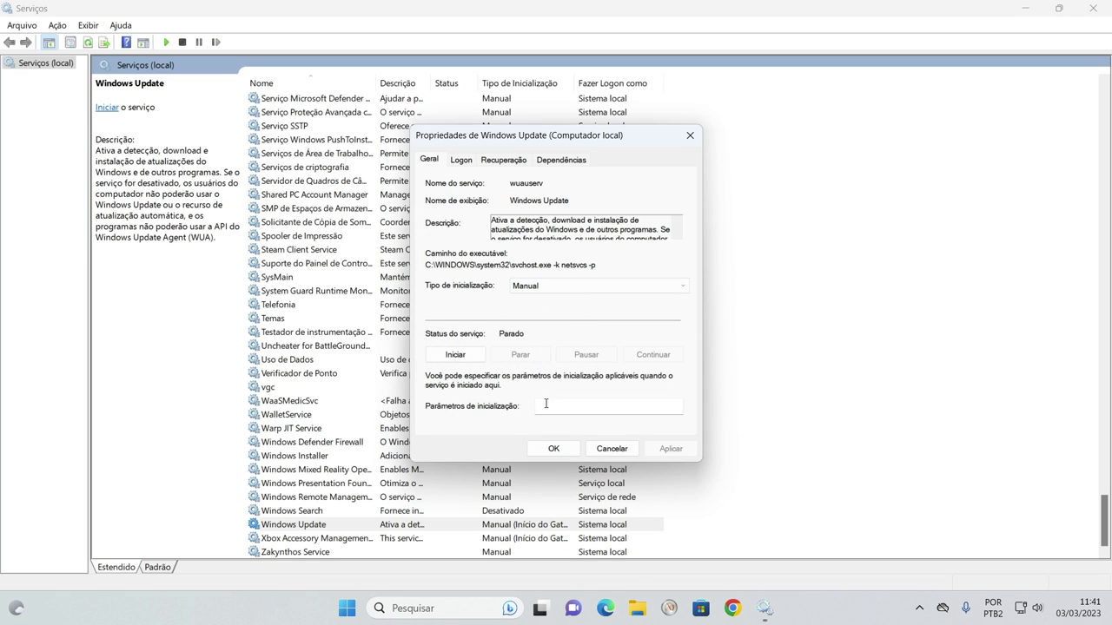
pyautogui.click(550, 449)
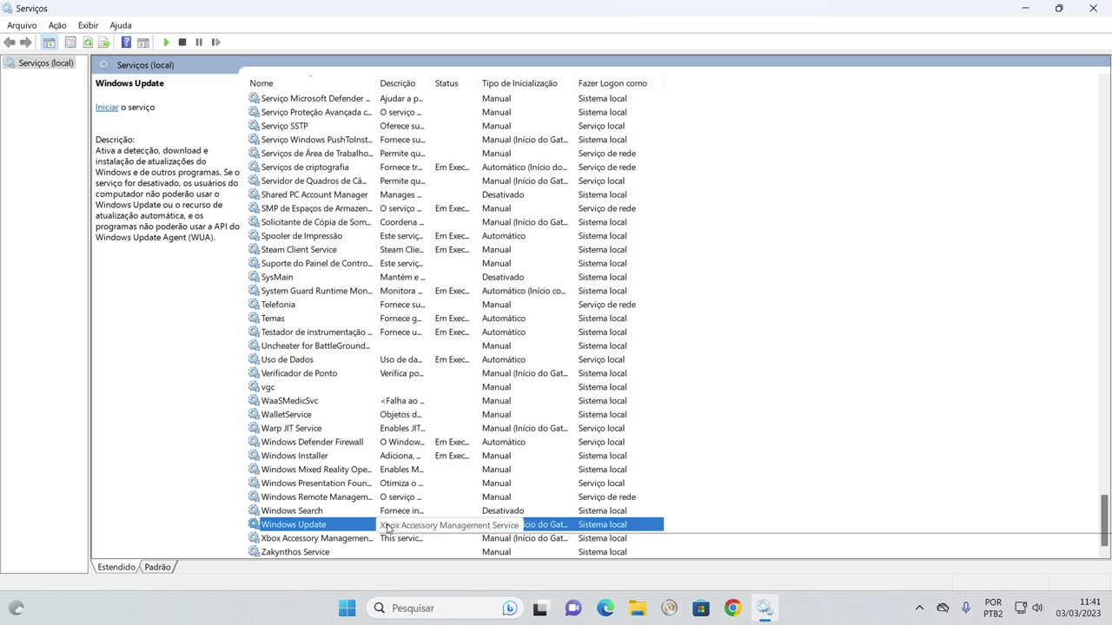
# Close the Windows services window, switch to Google Chrome and go to bluestacks.com
pyautogui.click(1093, 8)
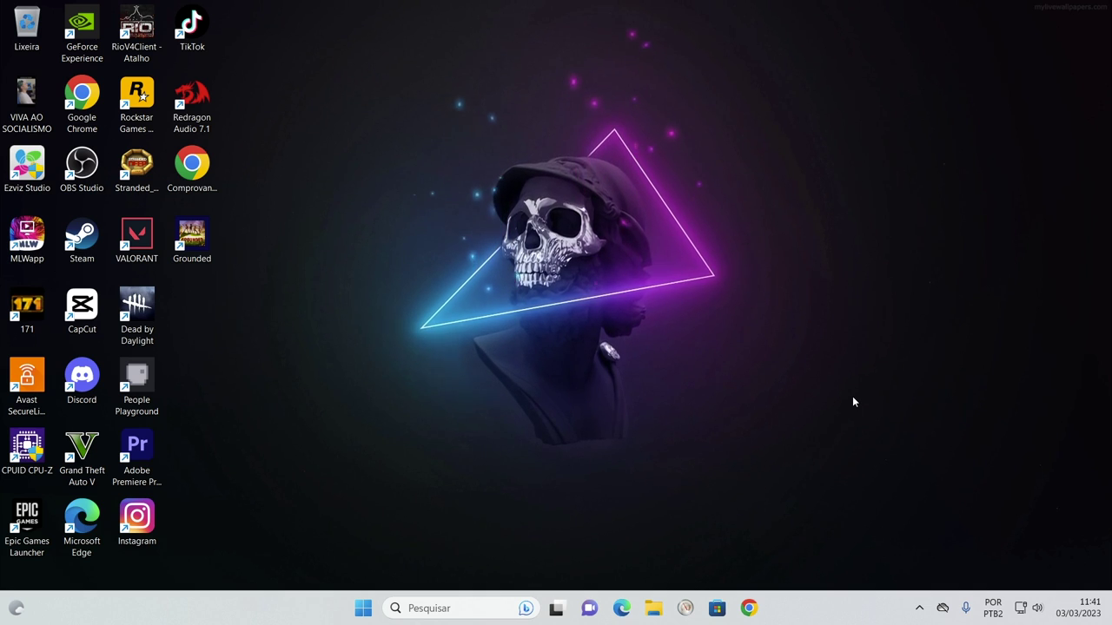
pyautogui.click(748, 608)
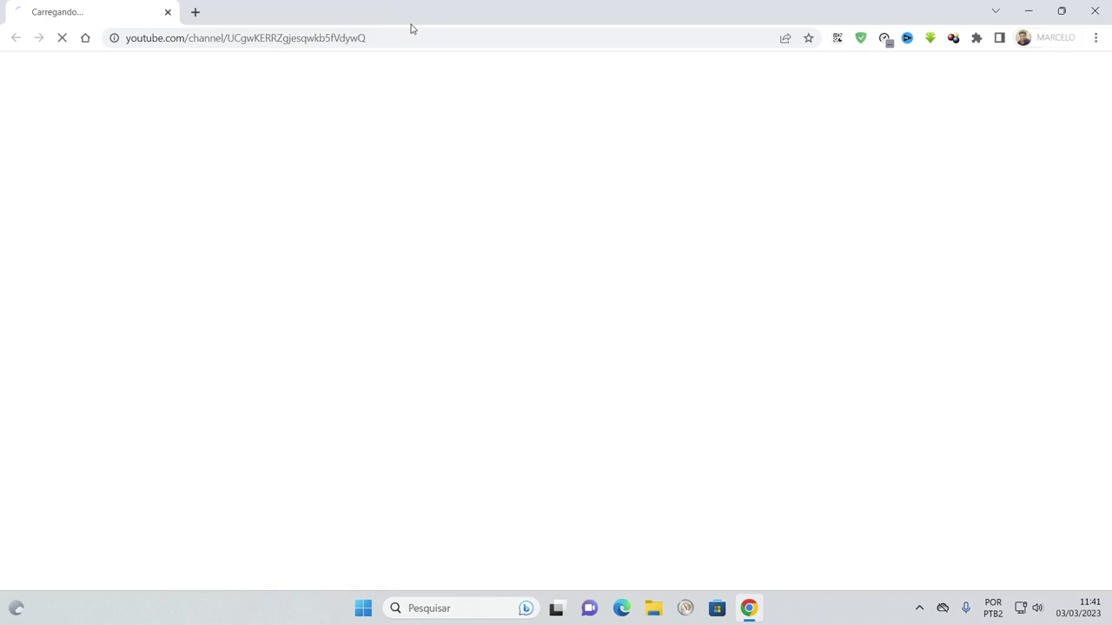
pyautogui.click(392, 38)
pyautogui.write('bluestacks.com')
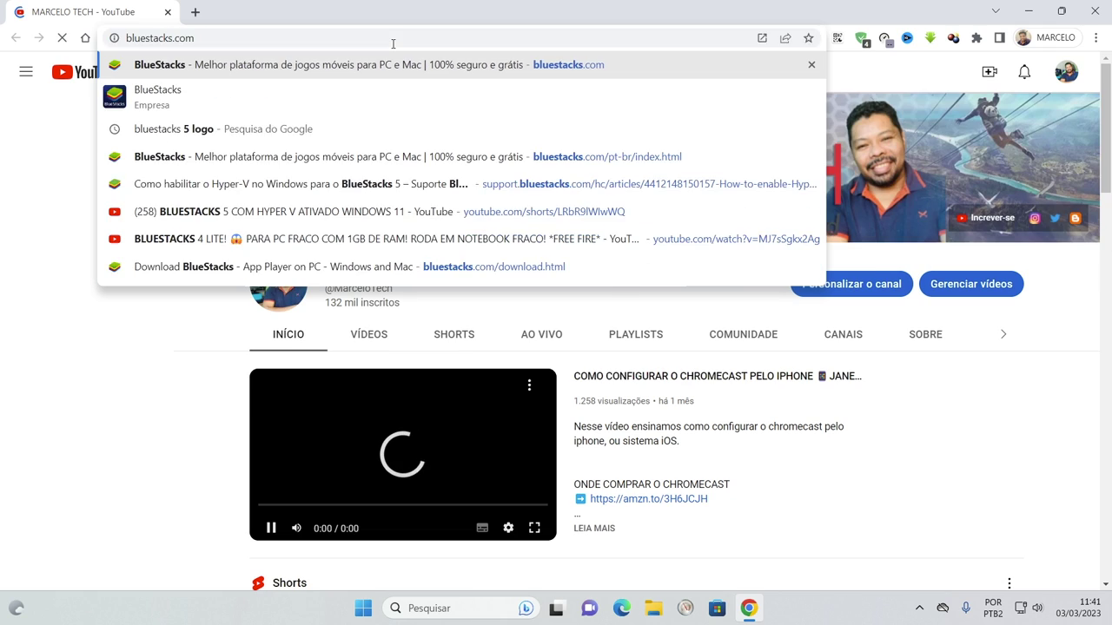
pyautogui.press('Return')
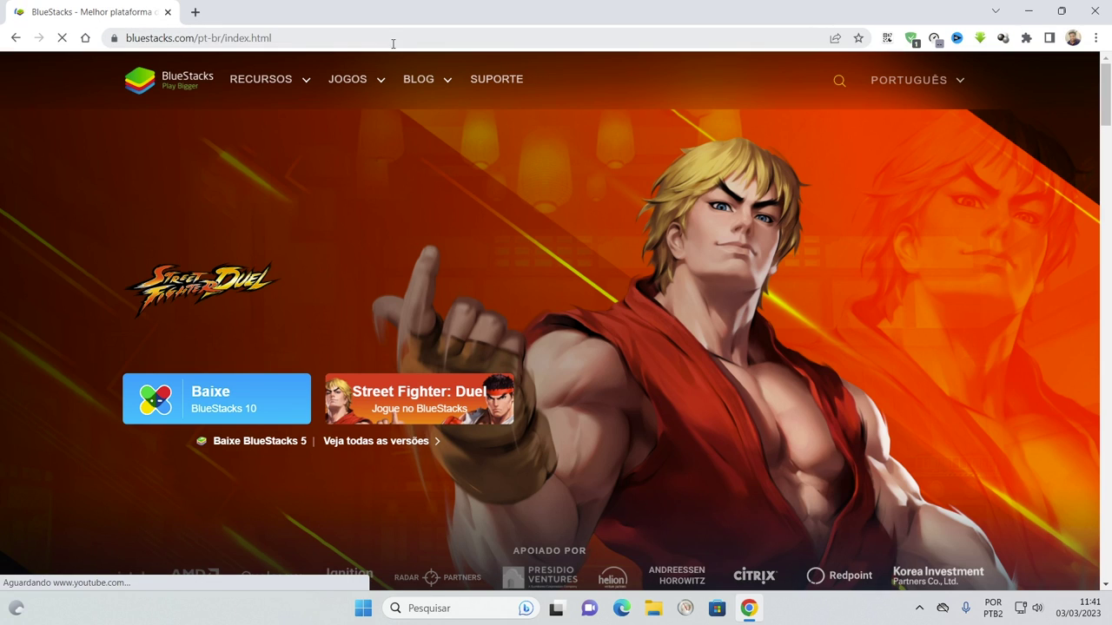
# From the page listing all BlueStacks versions, download the BlueStacks 5 Android 11 64-bit (beta) installer for Windows to the Downloads folder
pyautogui.scroll(-1, 446, 174)
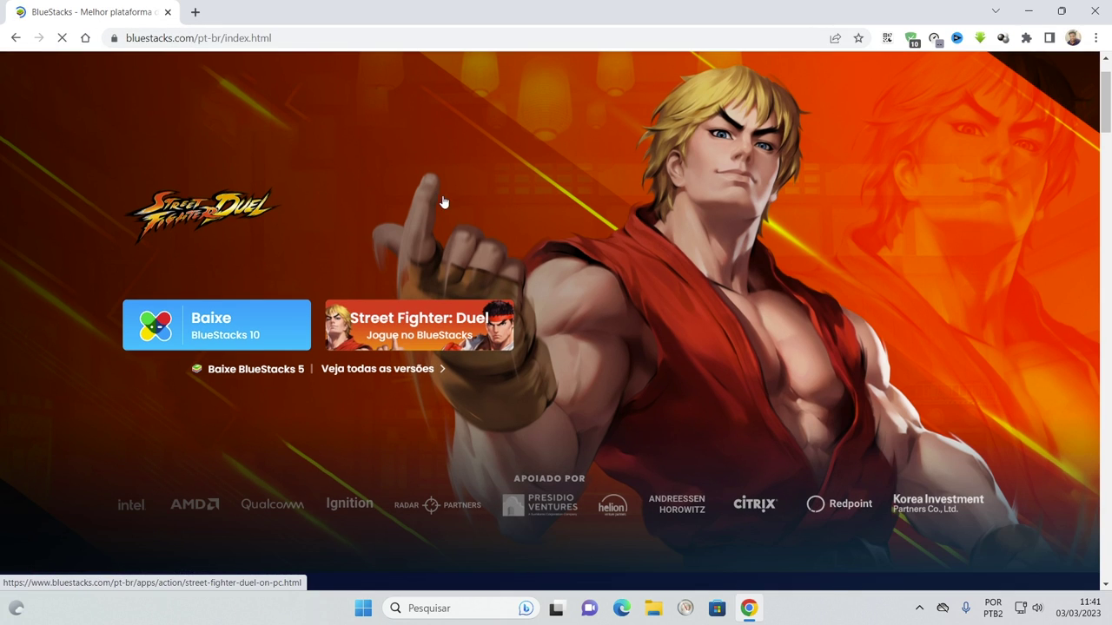
pyautogui.click(369, 373)
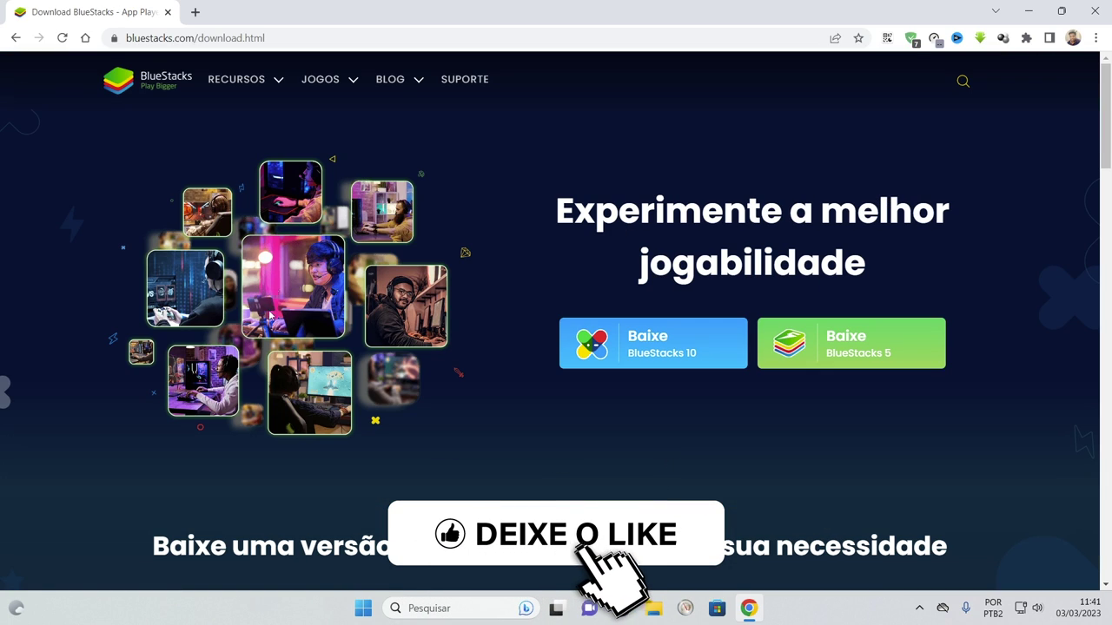
pyautogui.scroll(-5, 464, 272)
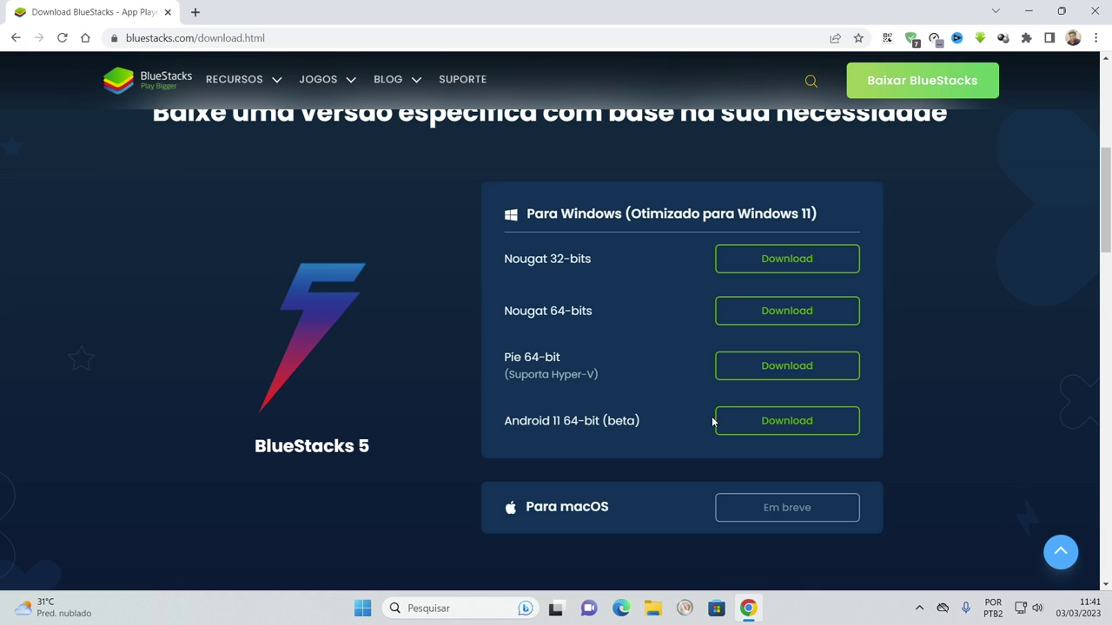
pyautogui.click(754, 424)
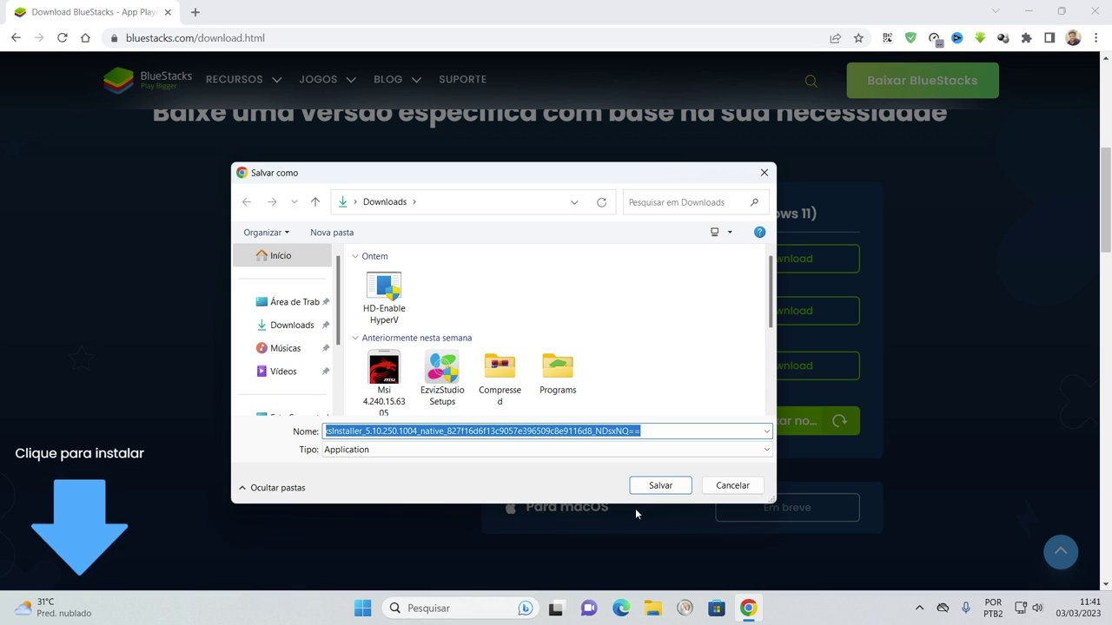
pyautogui.click(660, 485)
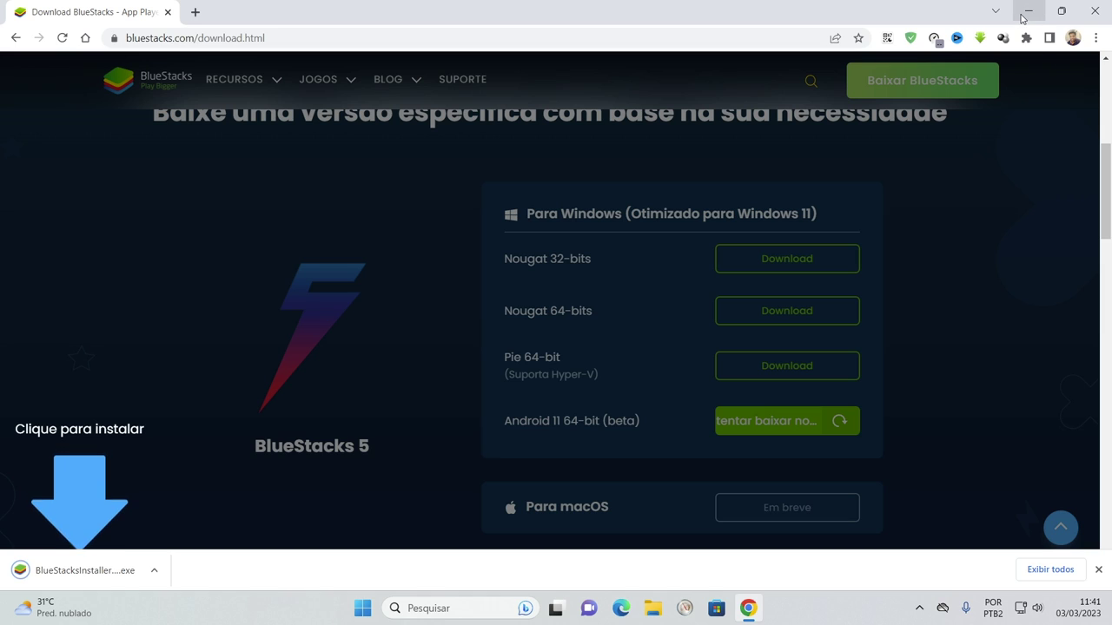
# Search Windows for CPU-Z, launch it and dismiss its update notice
pyautogui.press('super')
pyautogui.write('cpu-z')
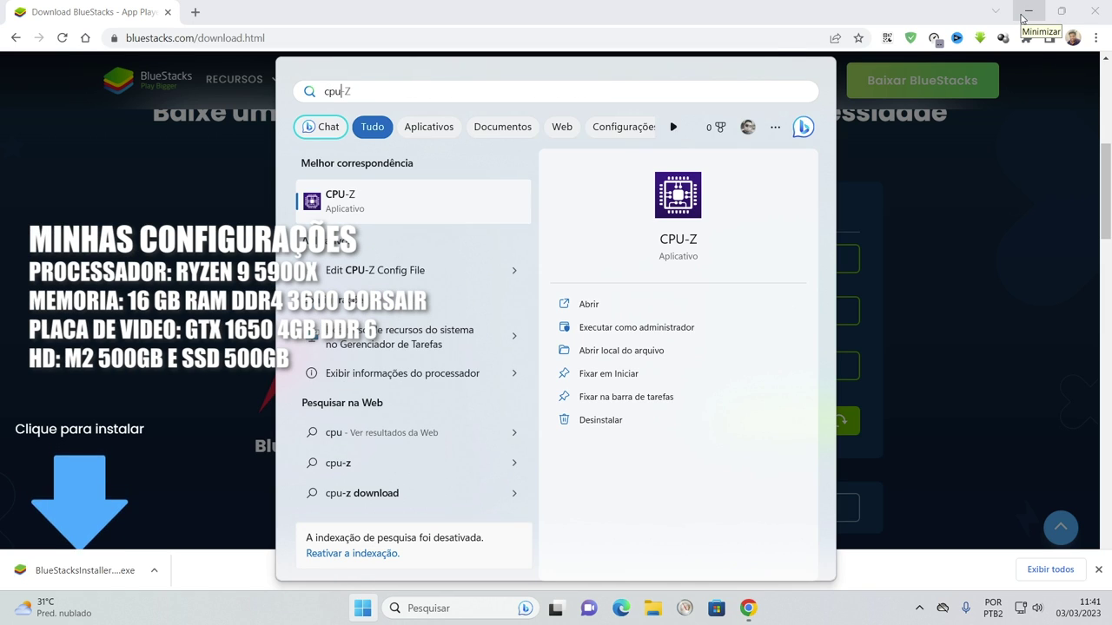
pyautogui.press('Return')
pyautogui.click(512, 424)
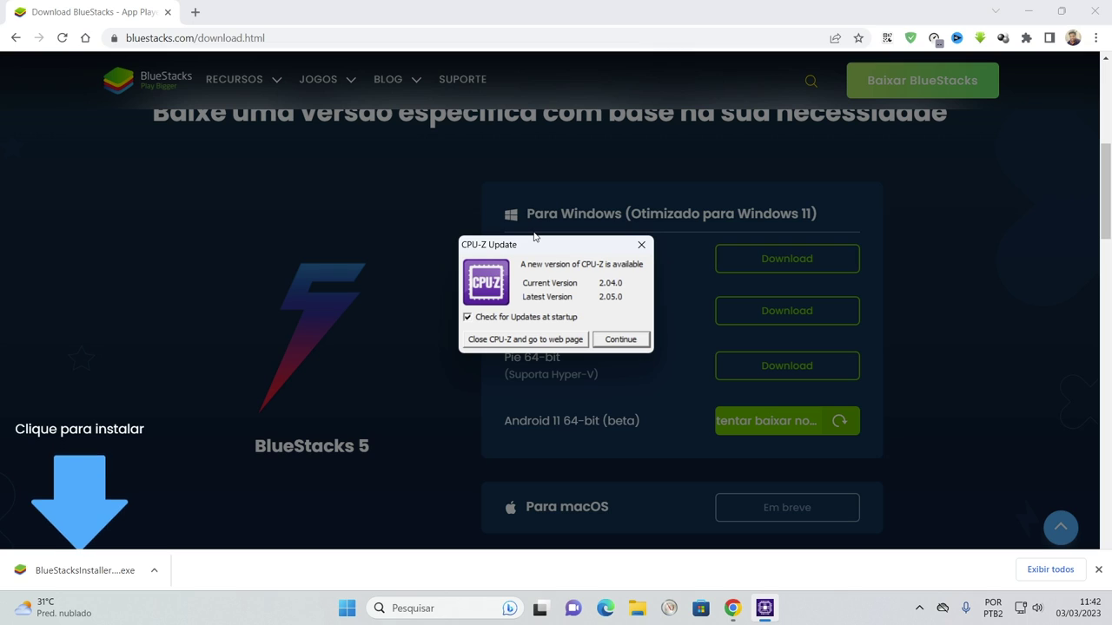
pyautogui.click(646, 249)
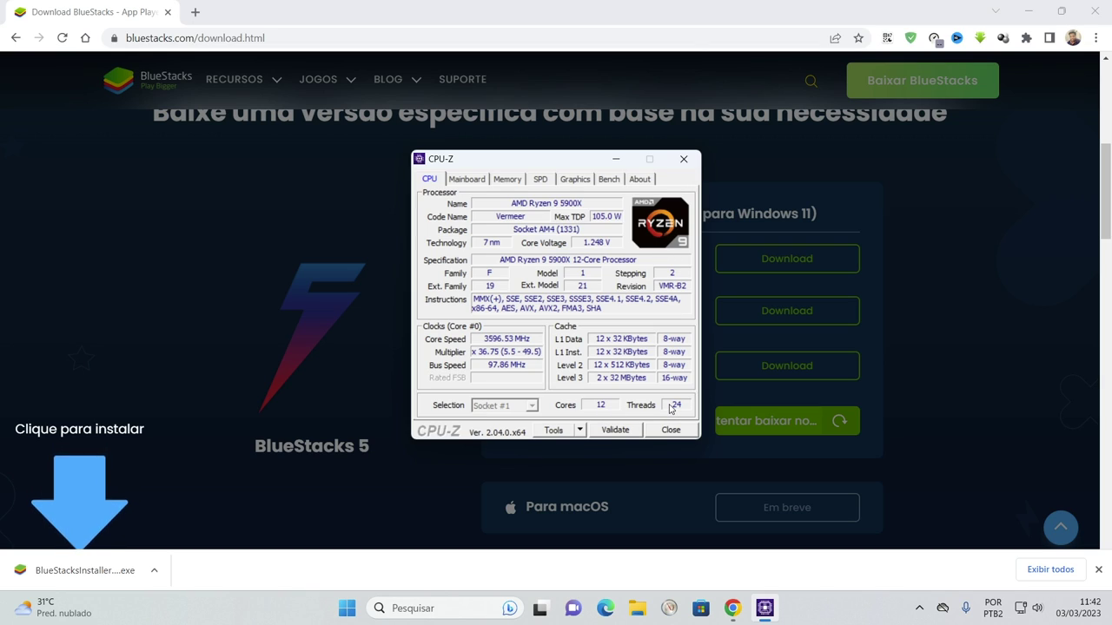
# Examine the PC's memory, SPD and graphics details in CPU-Z, and close it
pyautogui.click(513, 181)
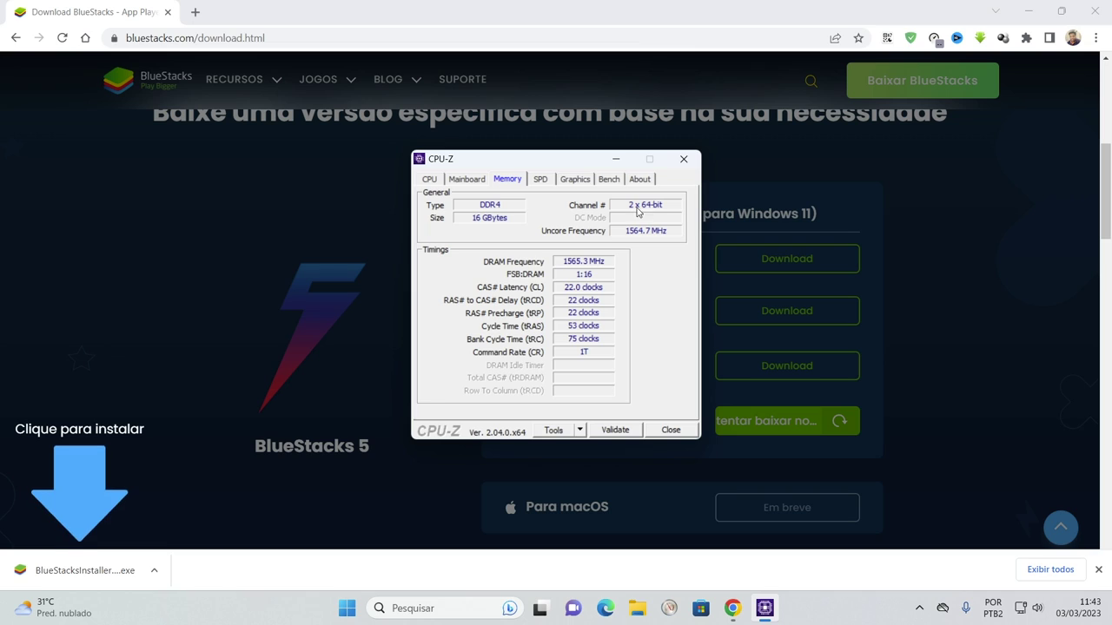
pyautogui.click(539, 180)
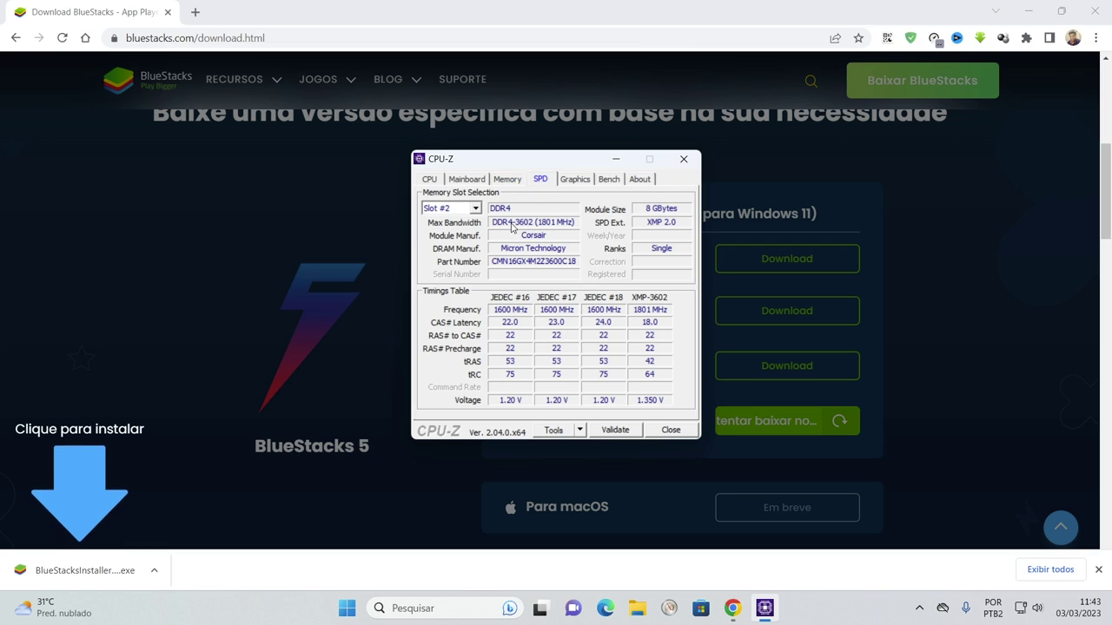
pyautogui.click(581, 180)
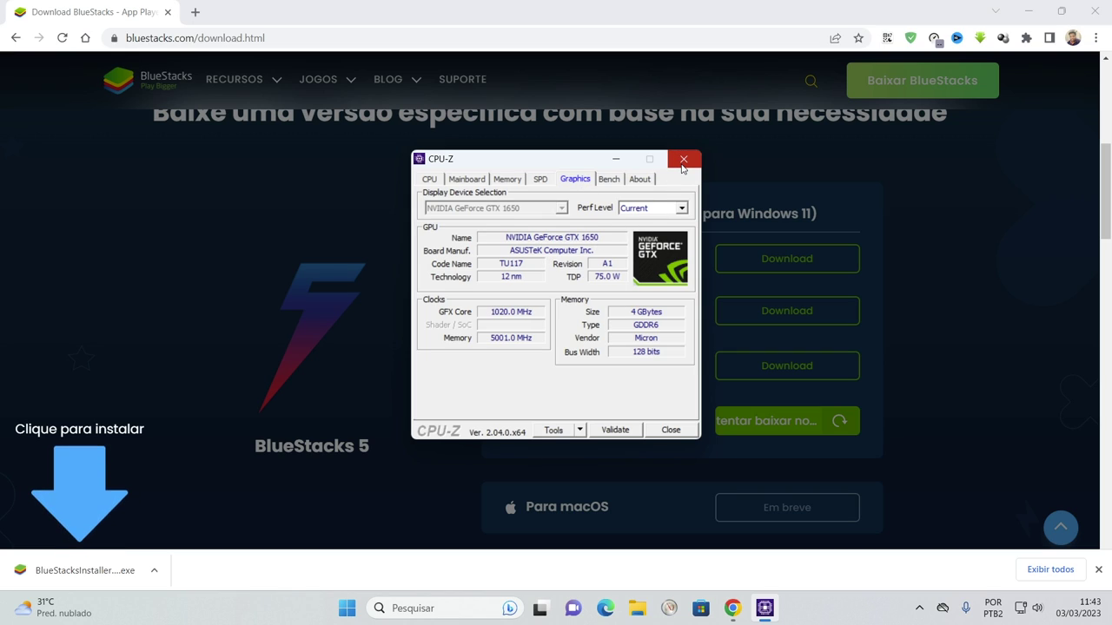
pyautogui.click(683, 165)
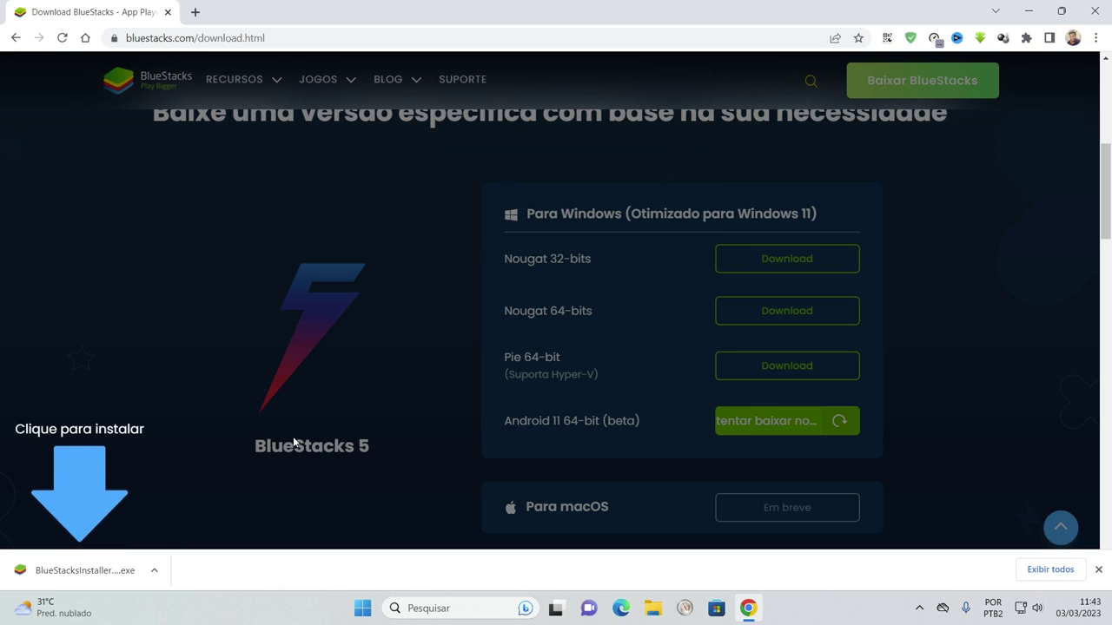
# Run the downloaded BlueStacks installer, install BlueStacks 5 while allowing the device changes, and reposition the player window on the desktop
pyautogui.click(87, 573)
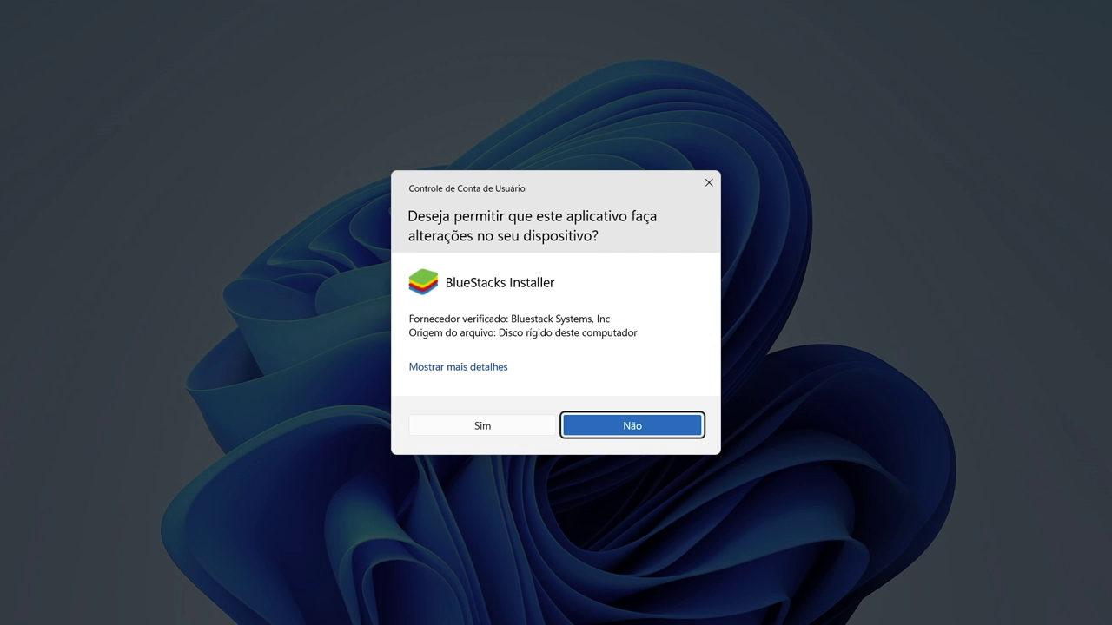
pyautogui.click(455, 433)
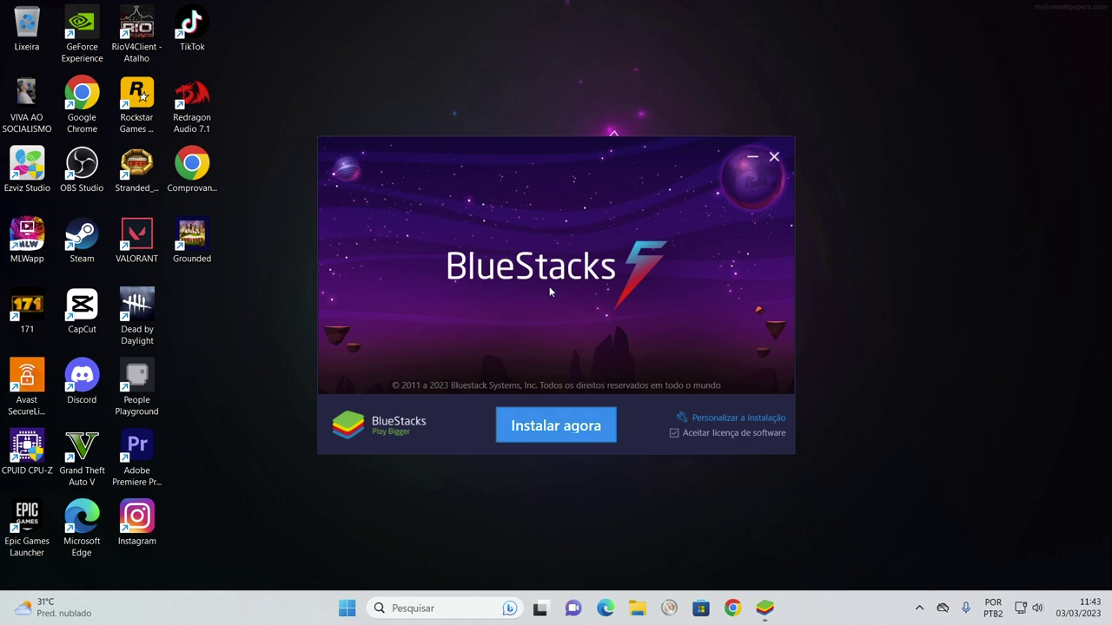
pyautogui.click(556, 426)
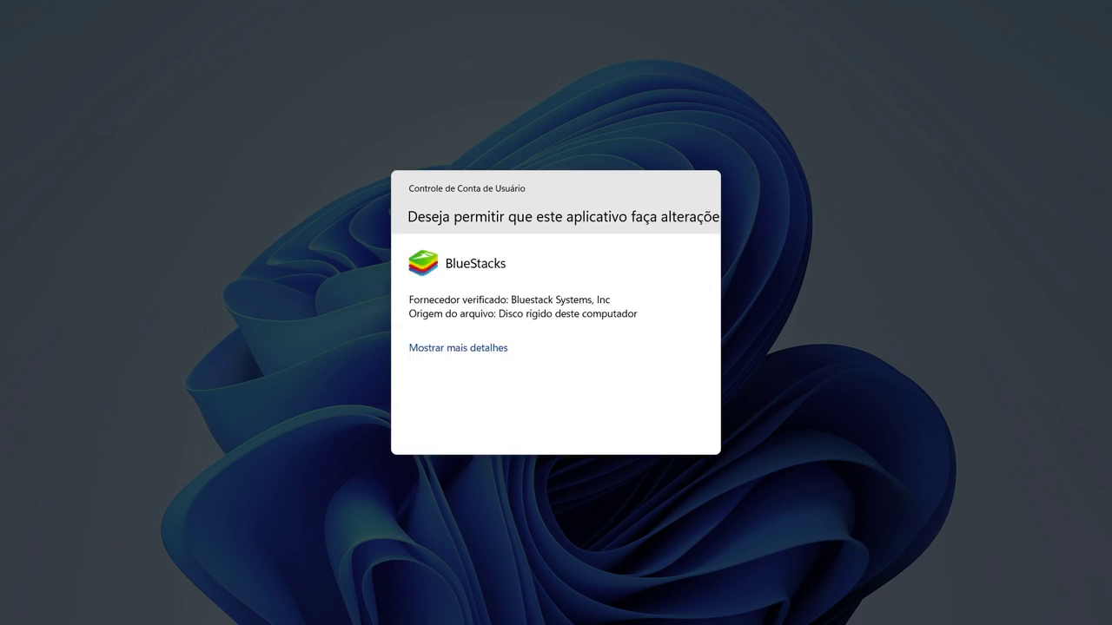
pyautogui.click(501, 425)
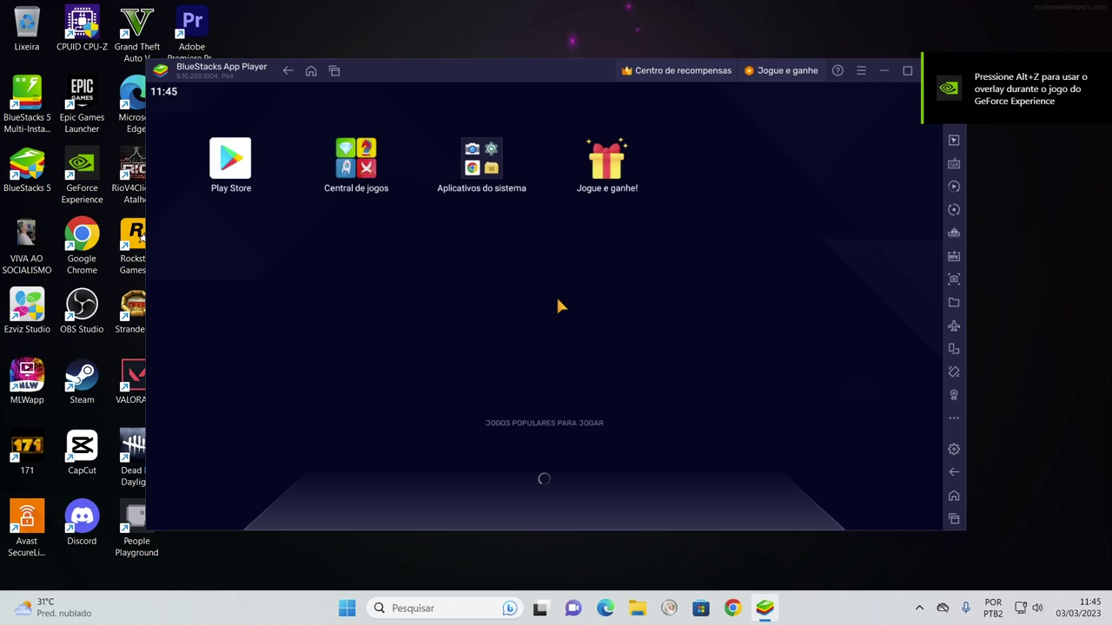
pyautogui.moveTo(540, 68); pyautogui.dragTo(494, 53)
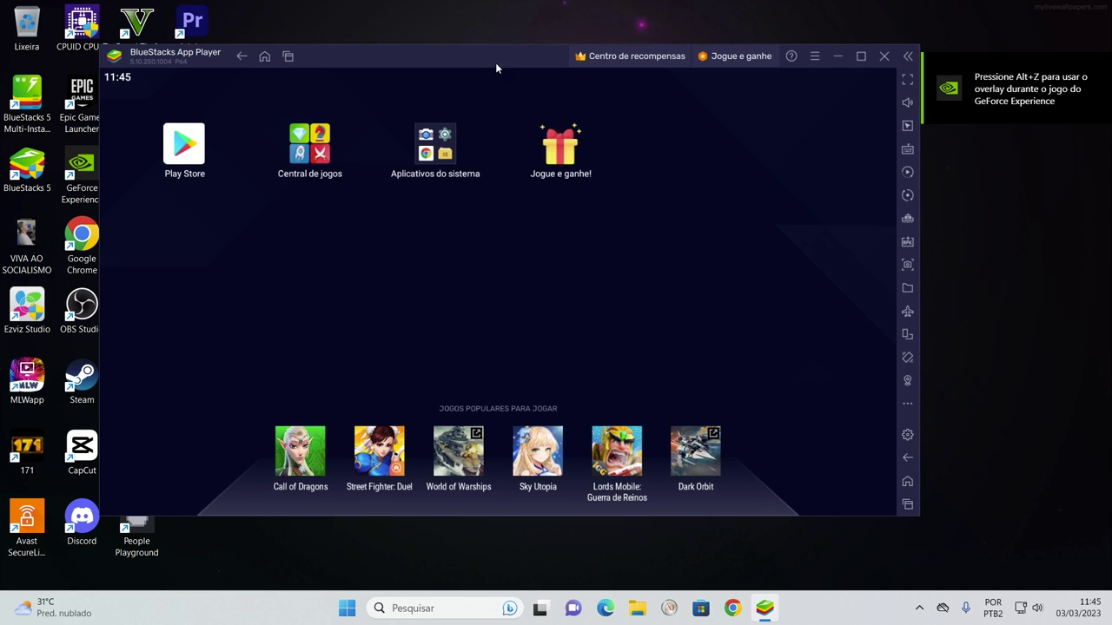
# Search Windows for "segurança do windows" and open the Segurança do Windows app
pyautogui.click(919, 611)
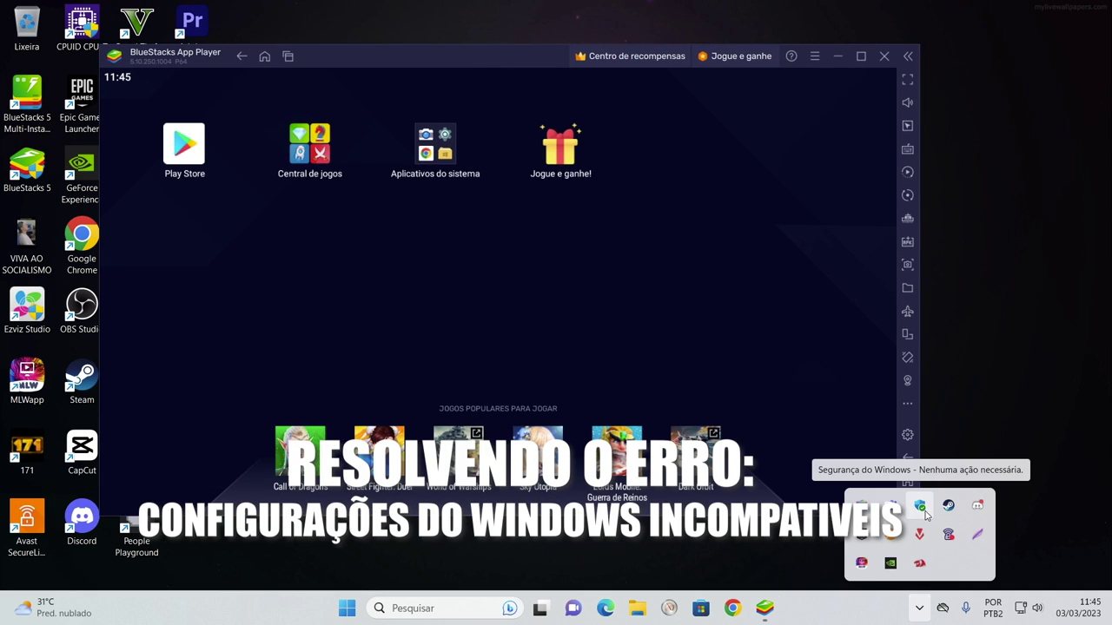
pyautogui.press('super')
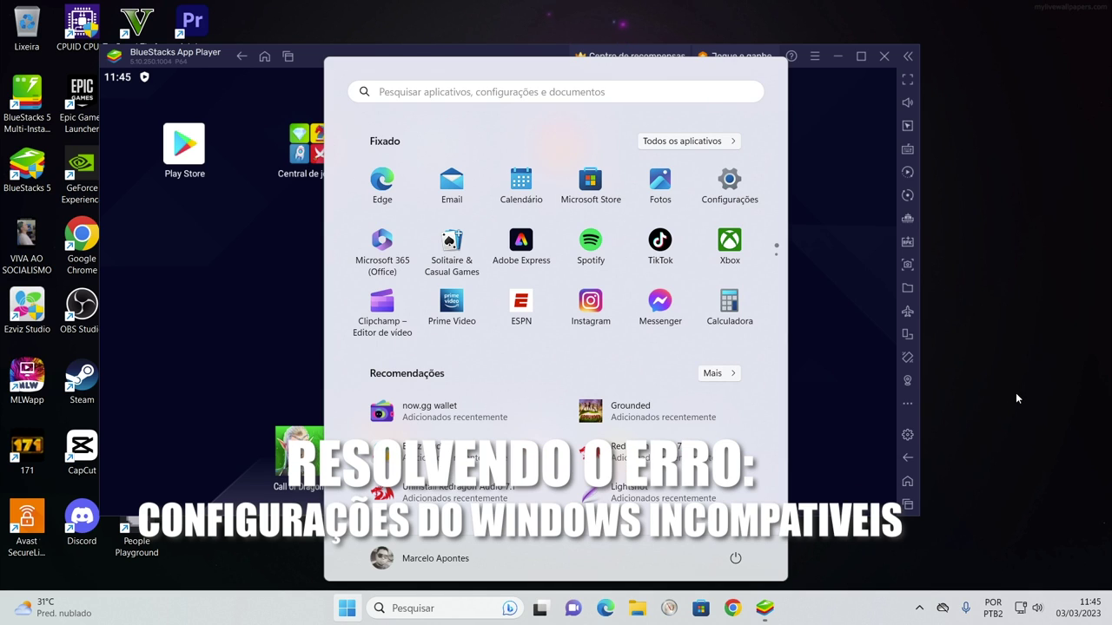
pyautogui.write('seguranç')
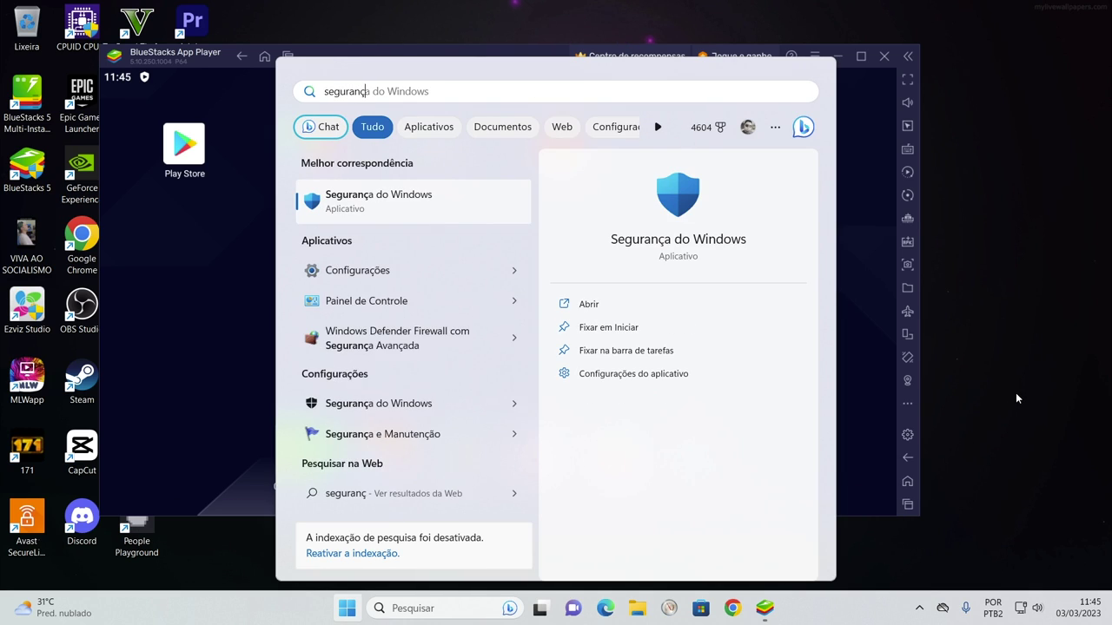
pyautogui.write('a do widn')
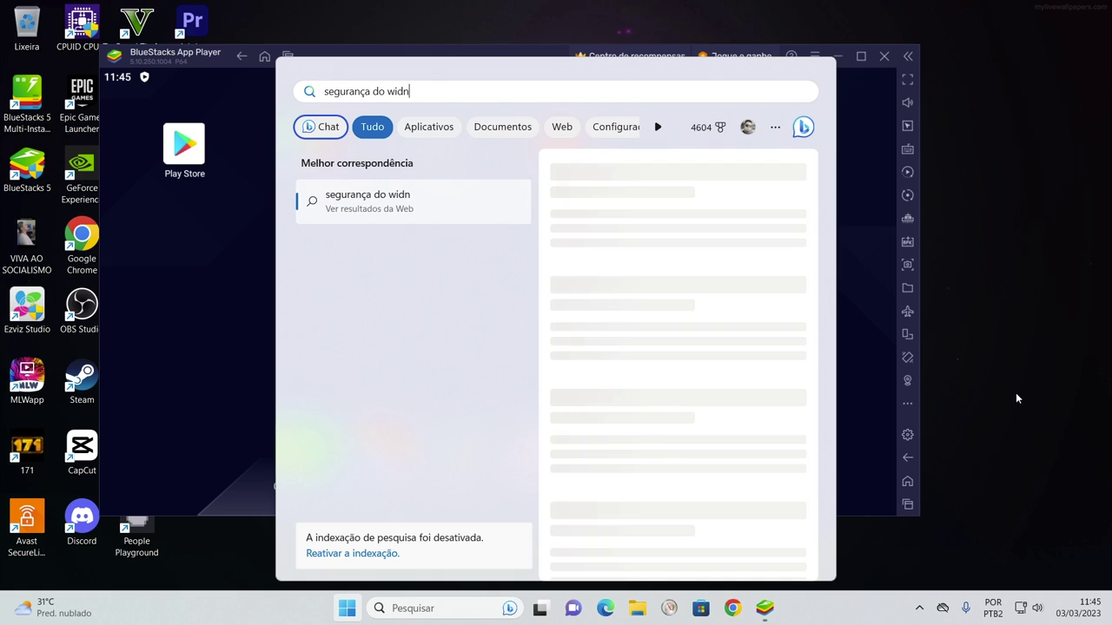
pyautogui.press('BackSpace')
pyautogui.press('BackSpace')
pyautogui.write('ndows')
pyautogui.press('Return')
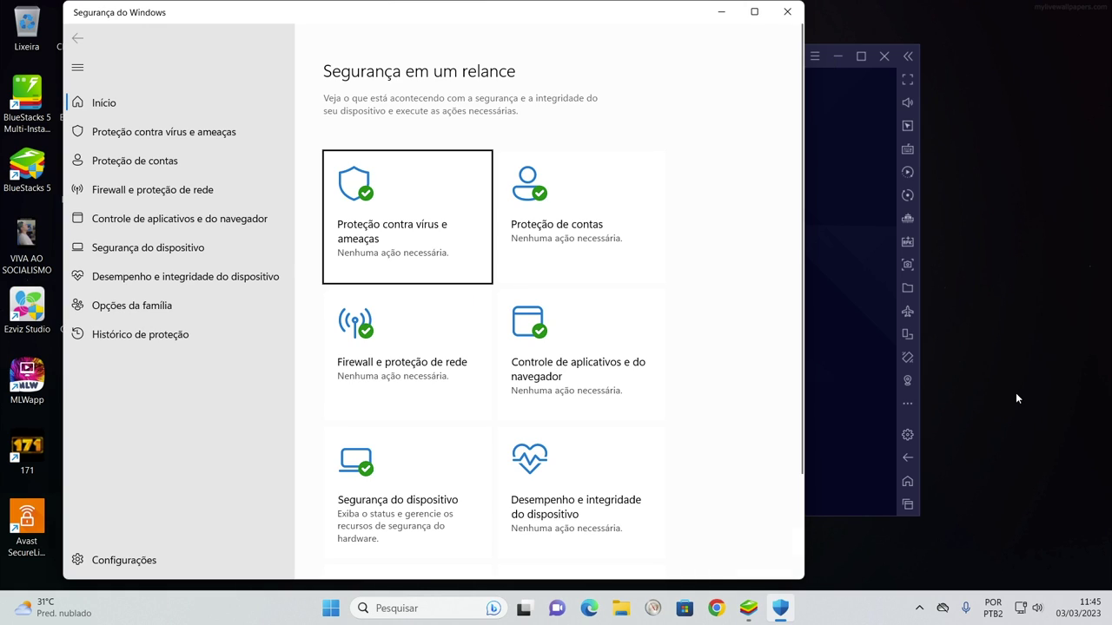
# Check the memory integrity setting in the core isolation details under Segurança do dispositivo, and close Segurança do Windows
pyautogui.scroll(-2, 425, 390)
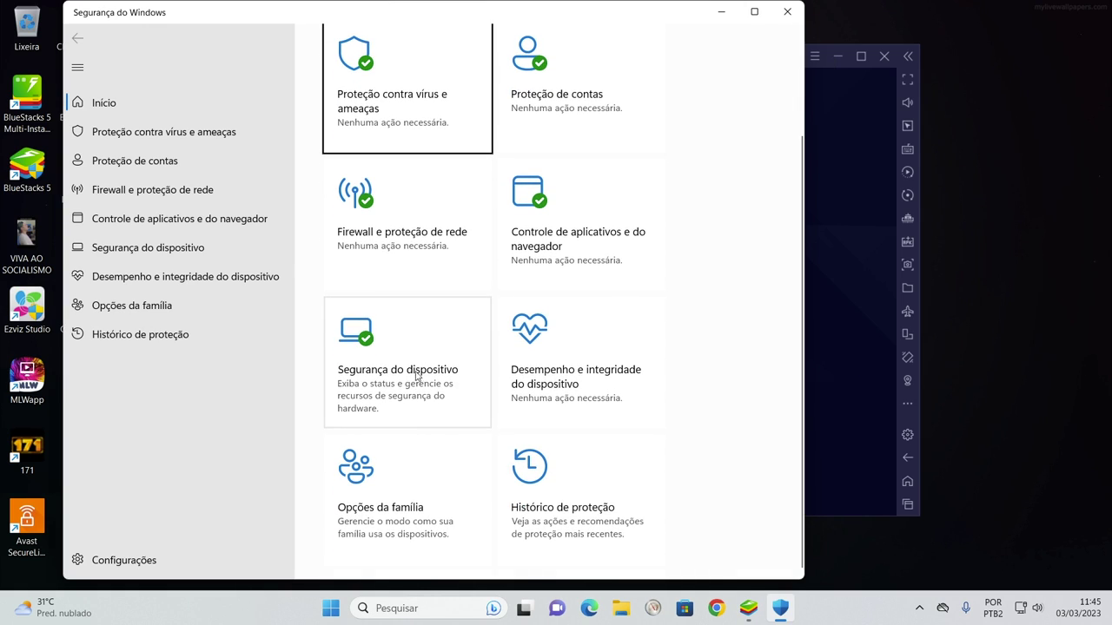
pyautogui.click(406, 373)
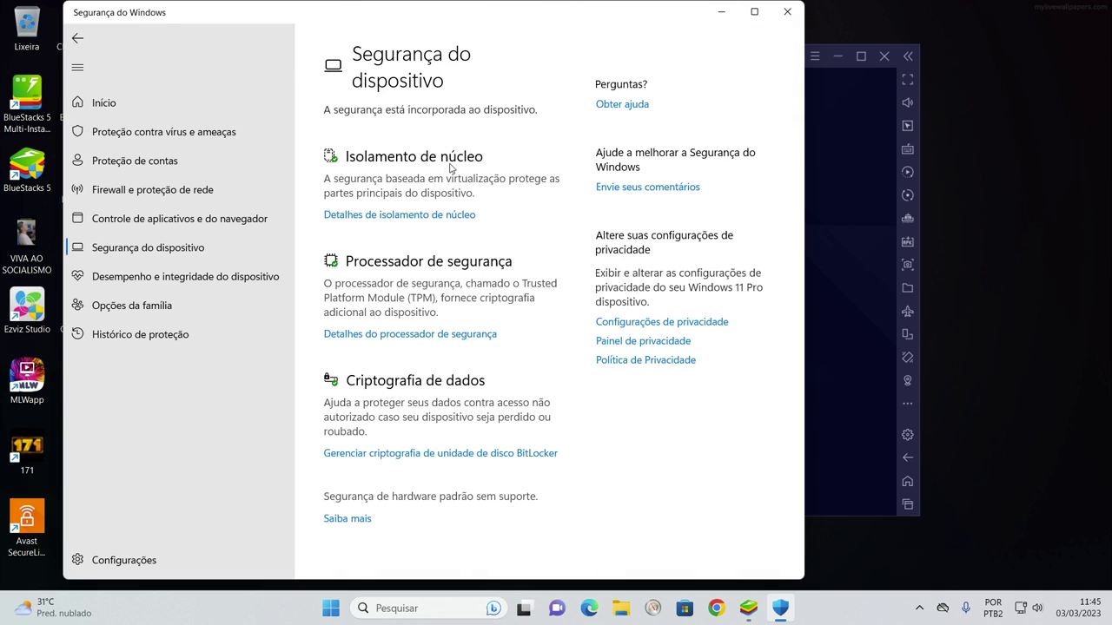
pyautogui.click(430, 215)
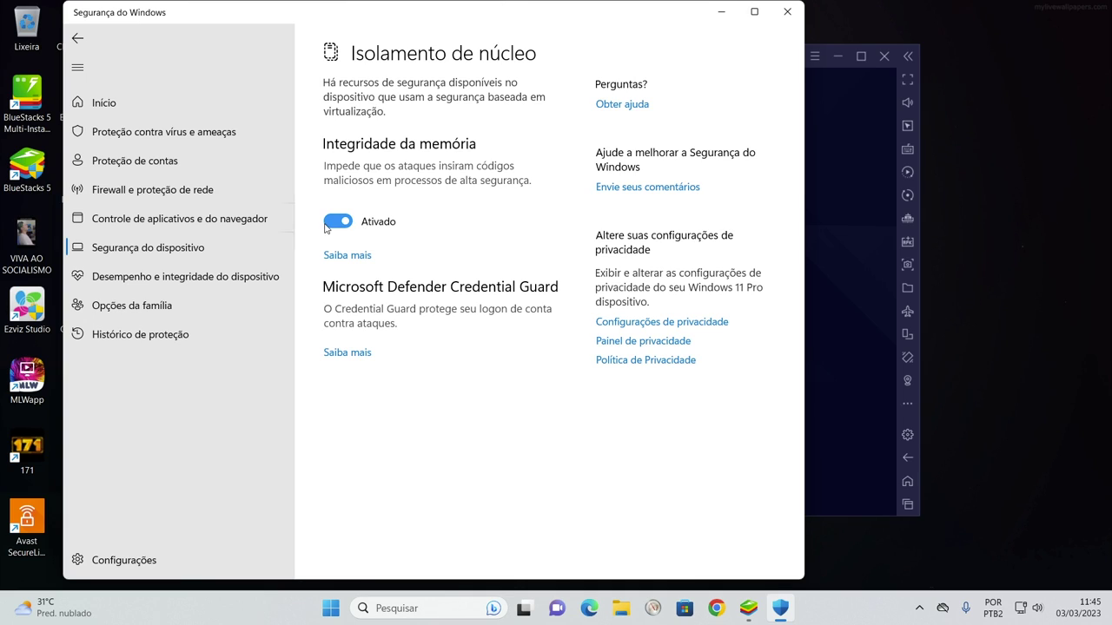
pyautogui.click(787, 12)
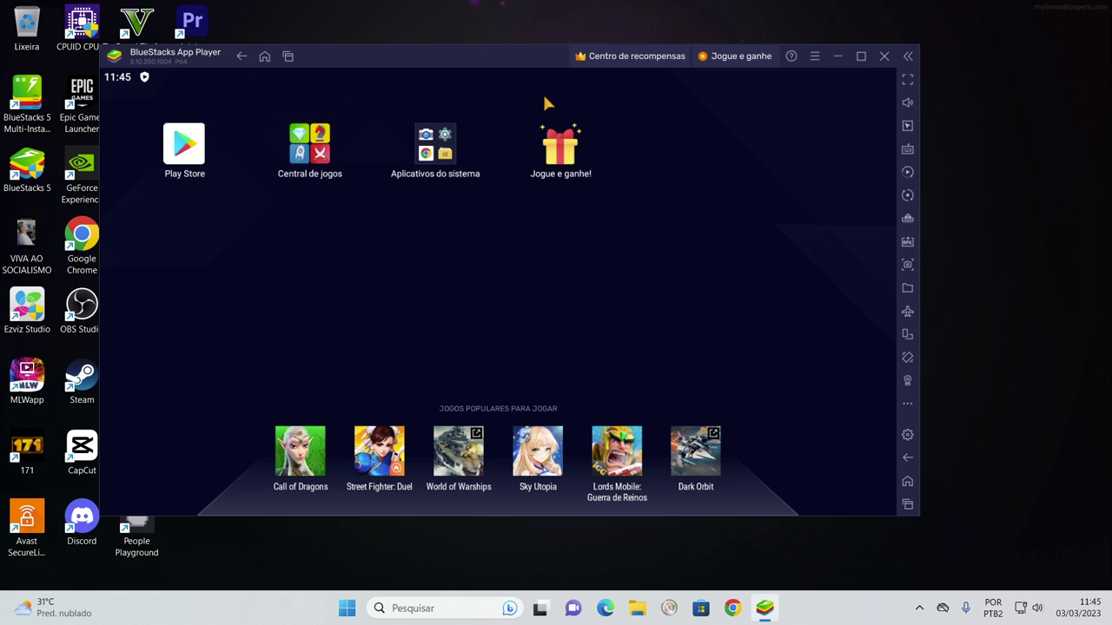
# Close the BlueStacks App Player and confirm the exit
pyautogui.click(883, 57)
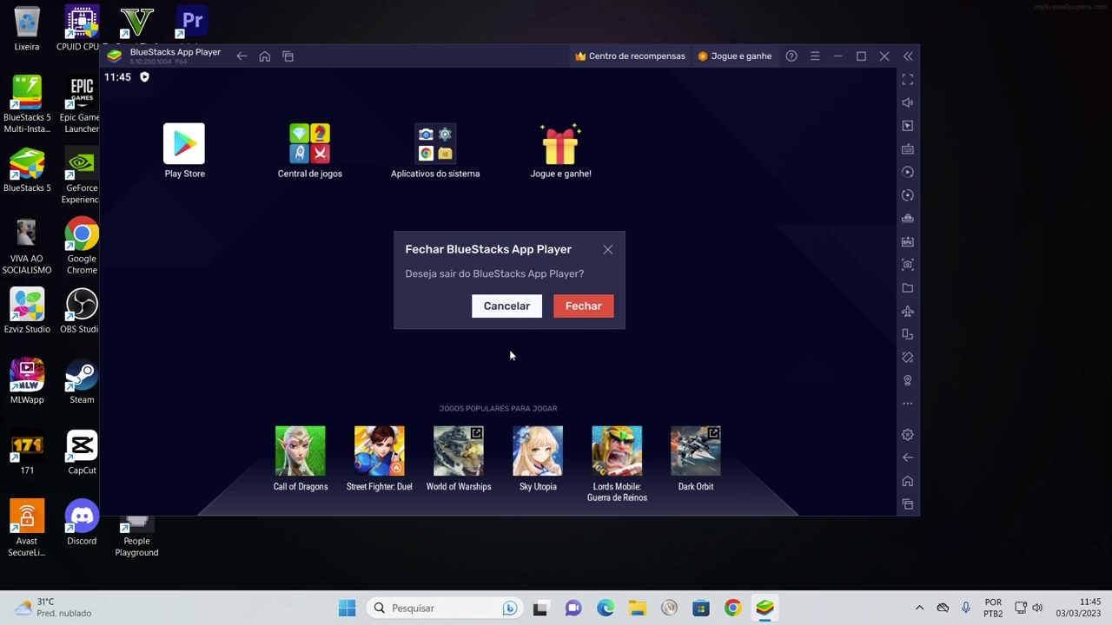
pyautogui.click(575, 306)
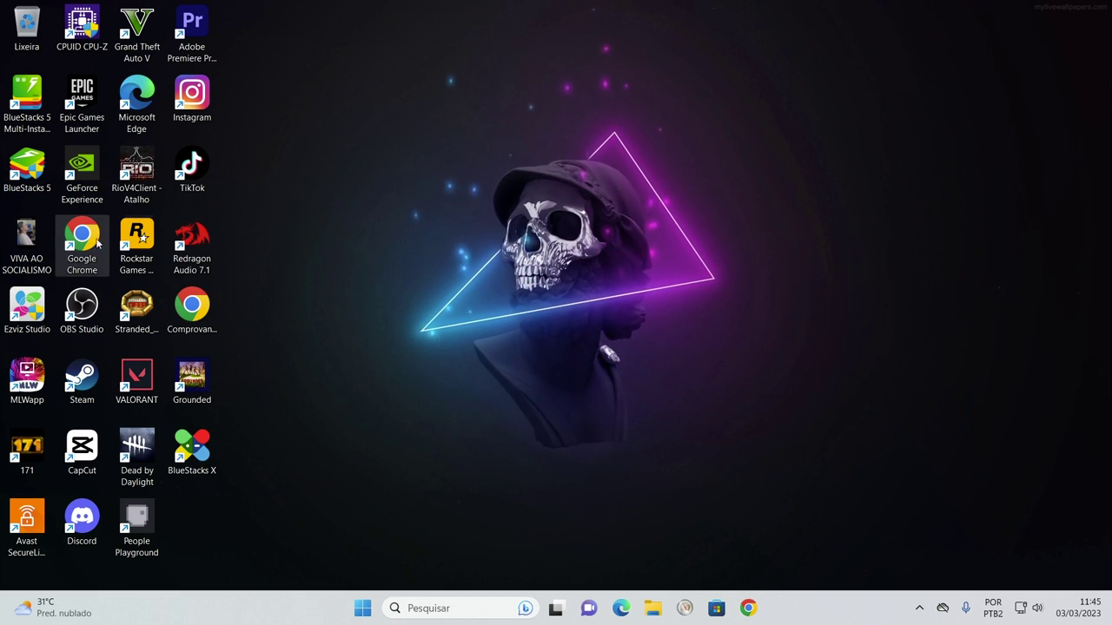
# Turn off "Executar este programa como administrador" in the BlueStacks 5 desktop shortcut's compatibility properties
pyautogui.rightClick(23, 173)
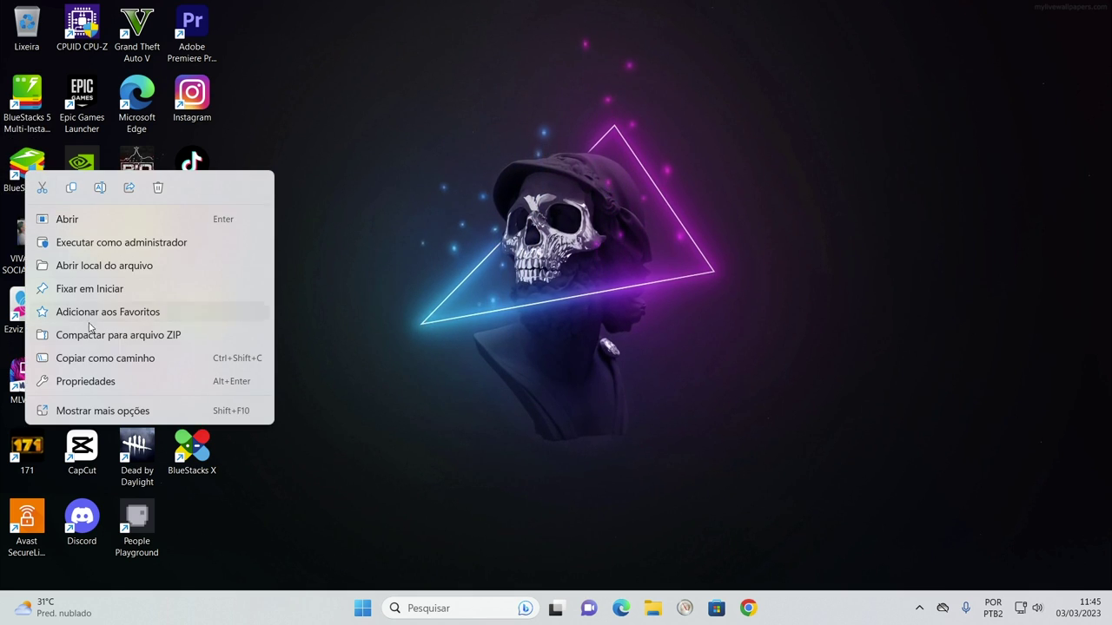
pyautogui.click(95, 411)
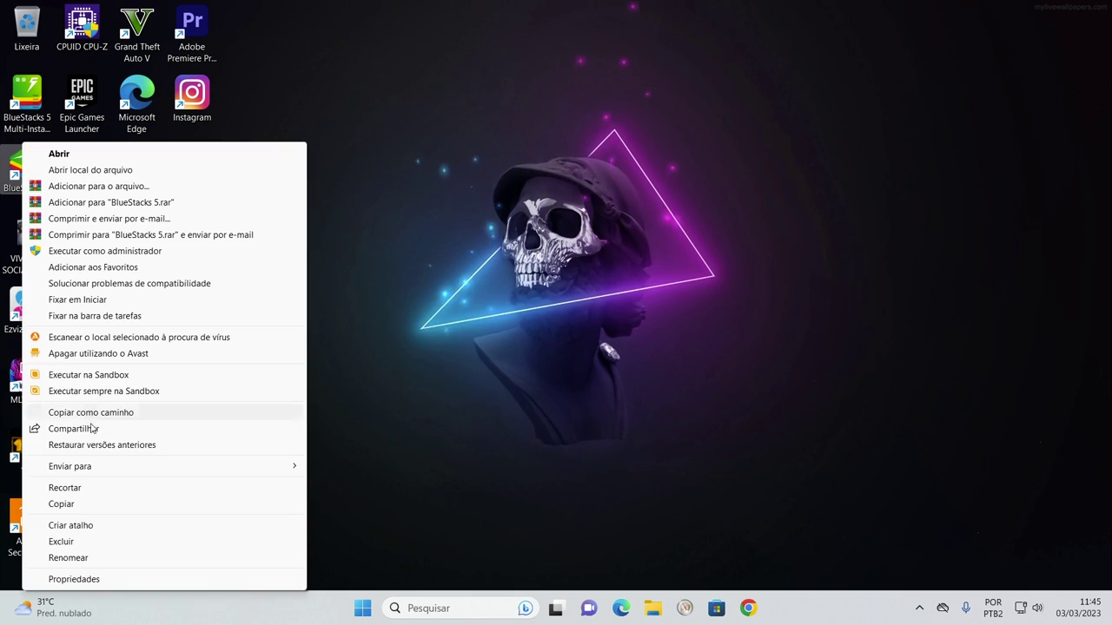
pyautogui.click(80, 579)
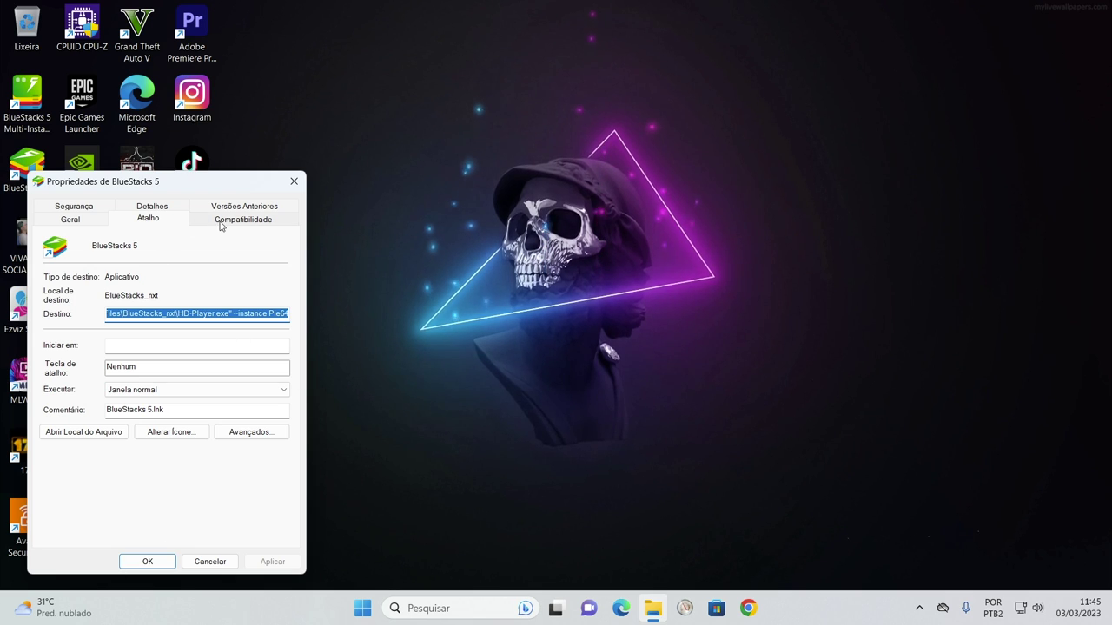
pyautogui.click(247, 219)
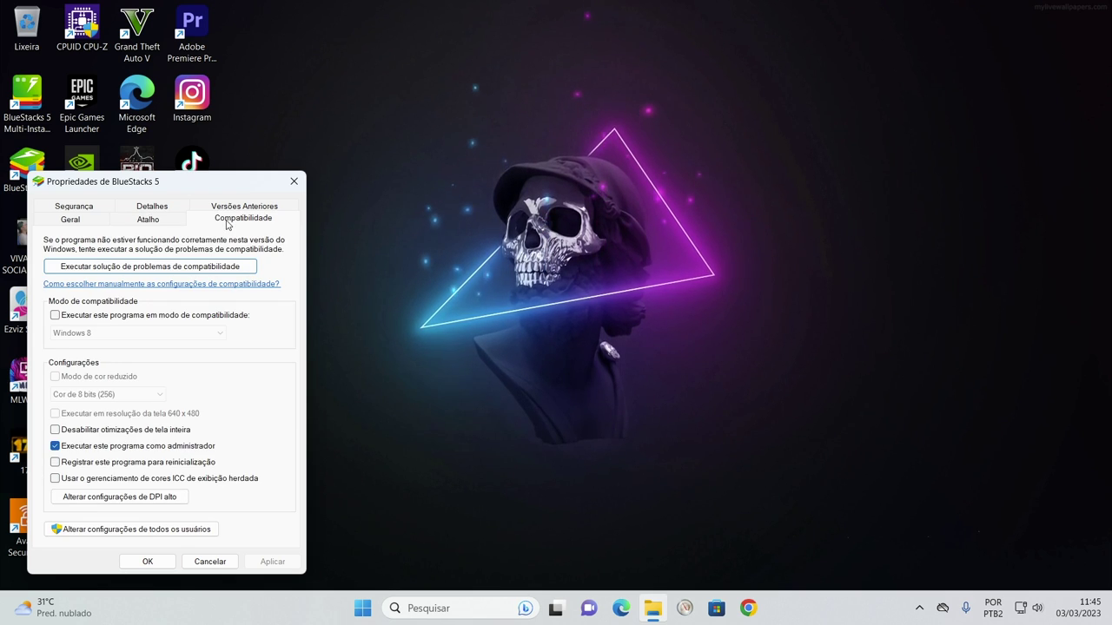
pyautogui.click(77, 448)
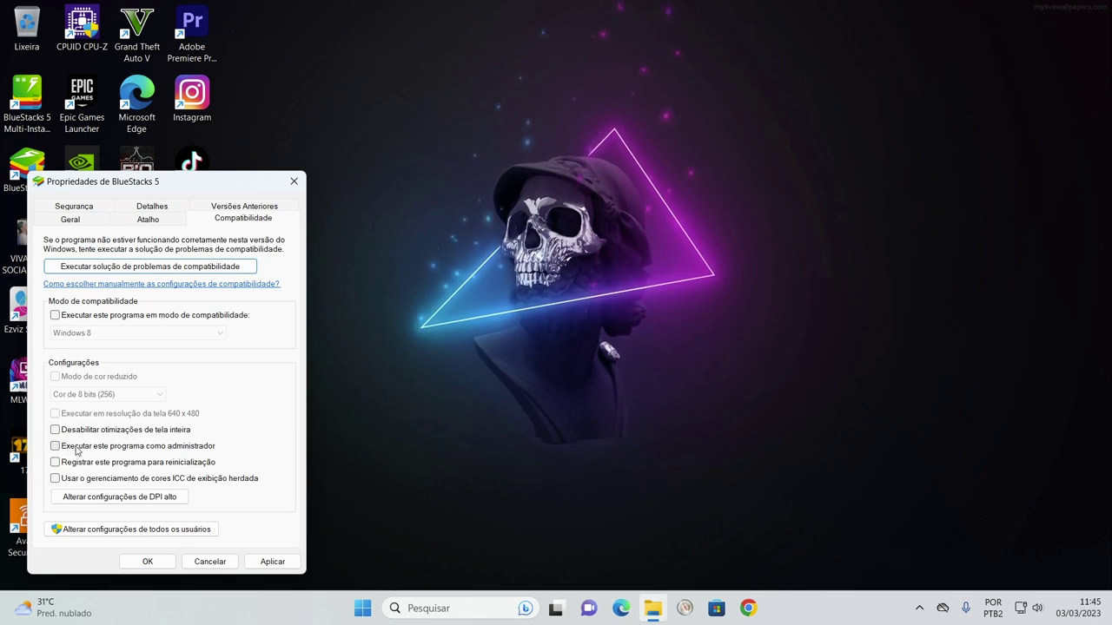
pyautogui.click(148, 561)
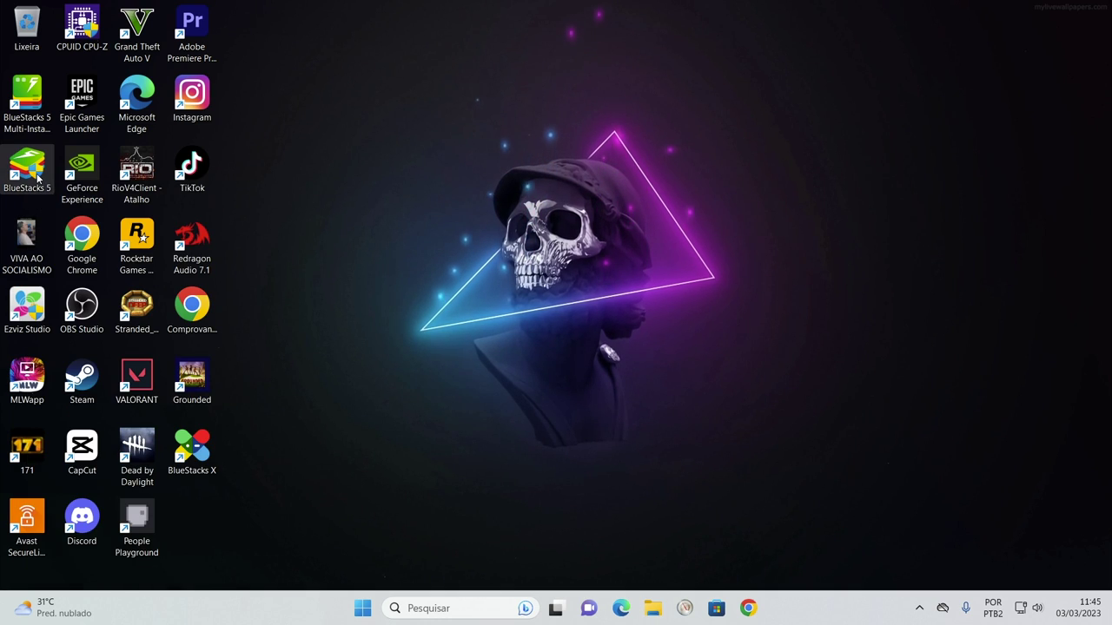
pyautogui.press('Return')
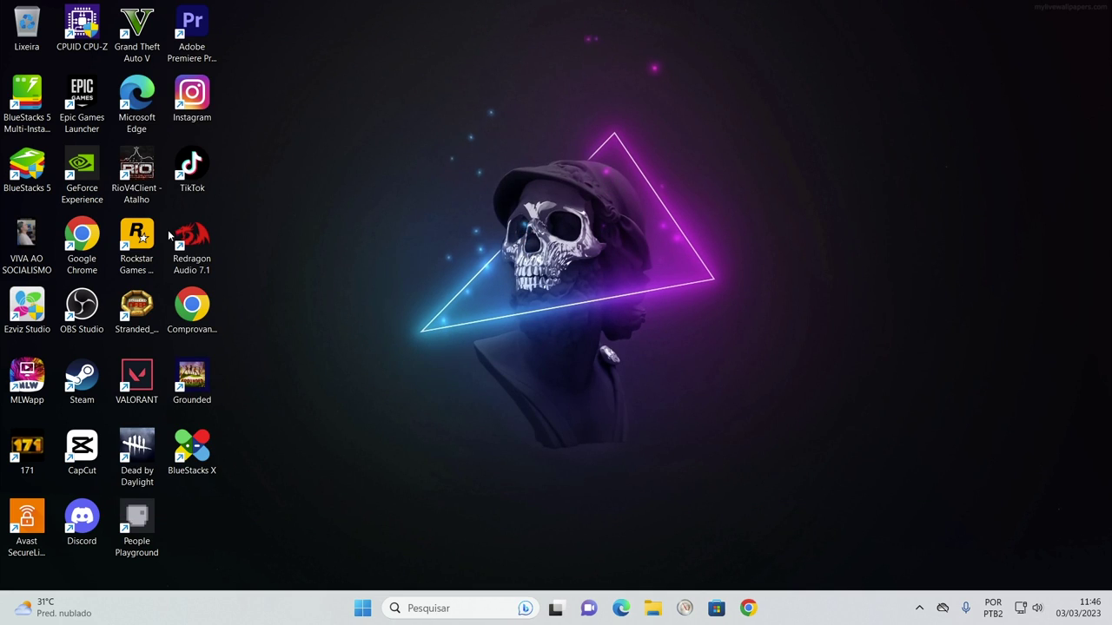
# Enable "Executar este programa como administrador" in the BlueStacks 5 shortcut's compatibility properties and apply it
pyautogui.rightClick(39, 177)
pyautogui.click(95, 389)
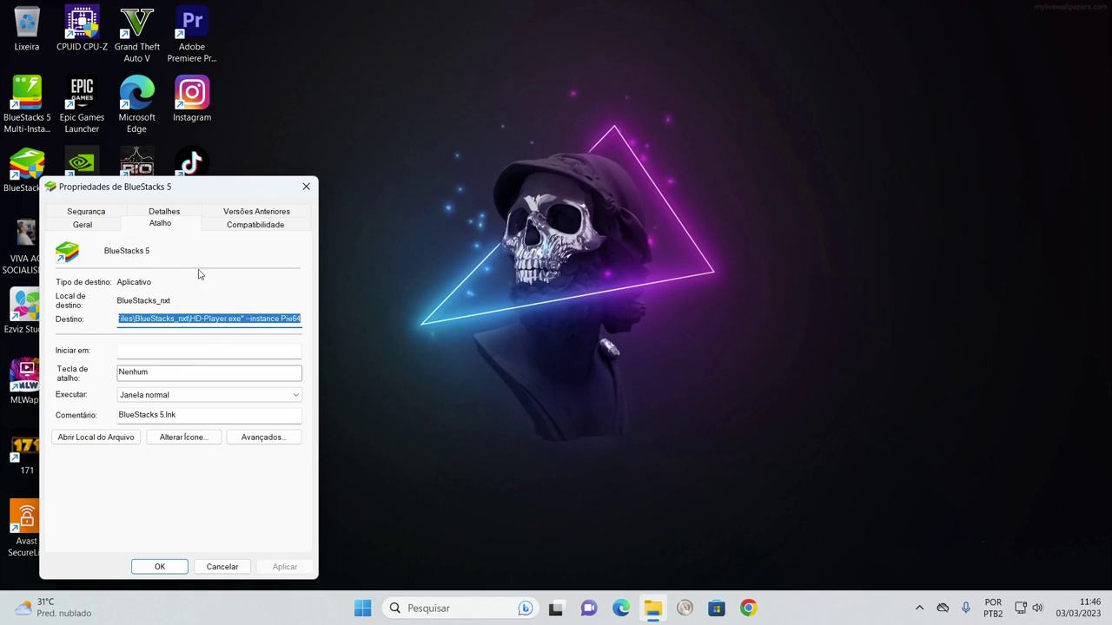
pyautogui.click(254, 224)
pyautogui.click(68, 452)
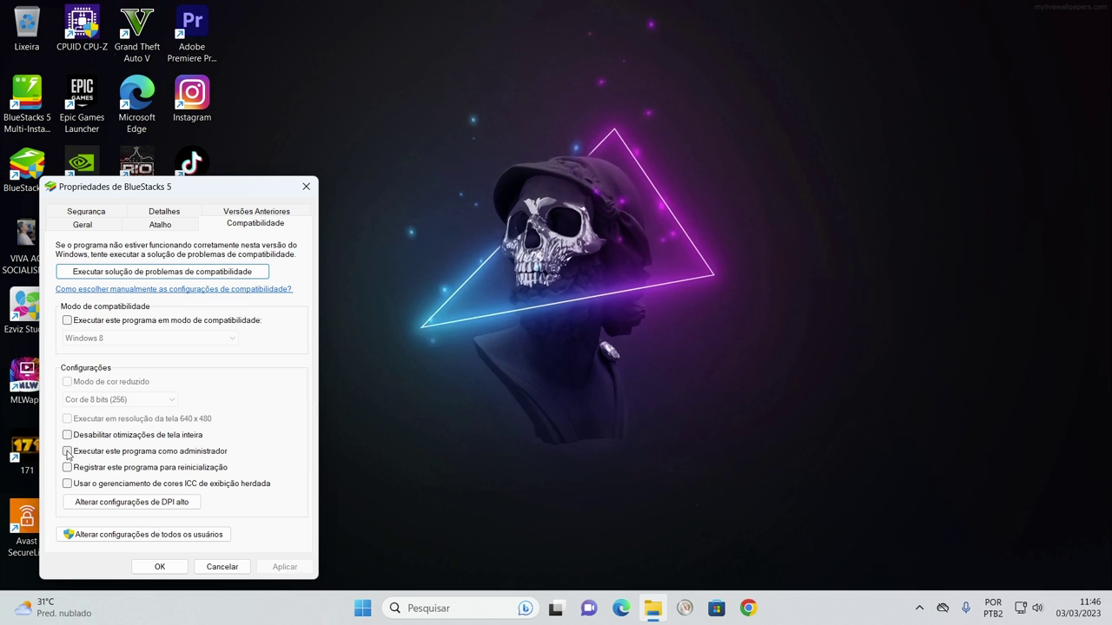
pyautogui.click(160, 566)
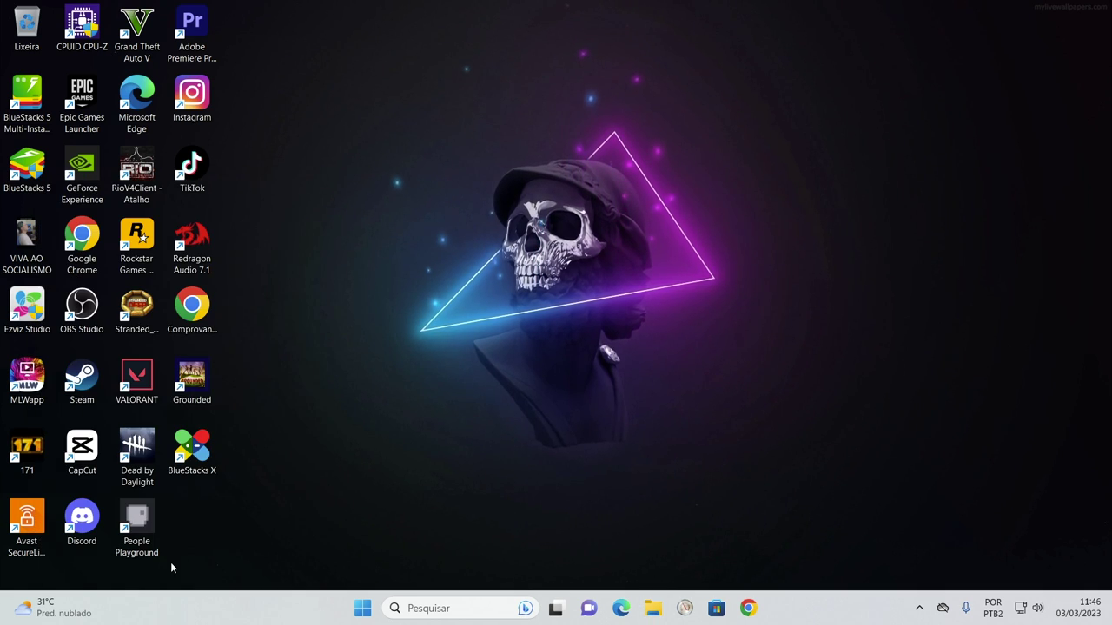
# Launch BlueStacks 5 from the desktop and start the Google account sign-in in the Play Store
pyautogui.doubleClick(27, 170)
pyautogui.click(529, 434)
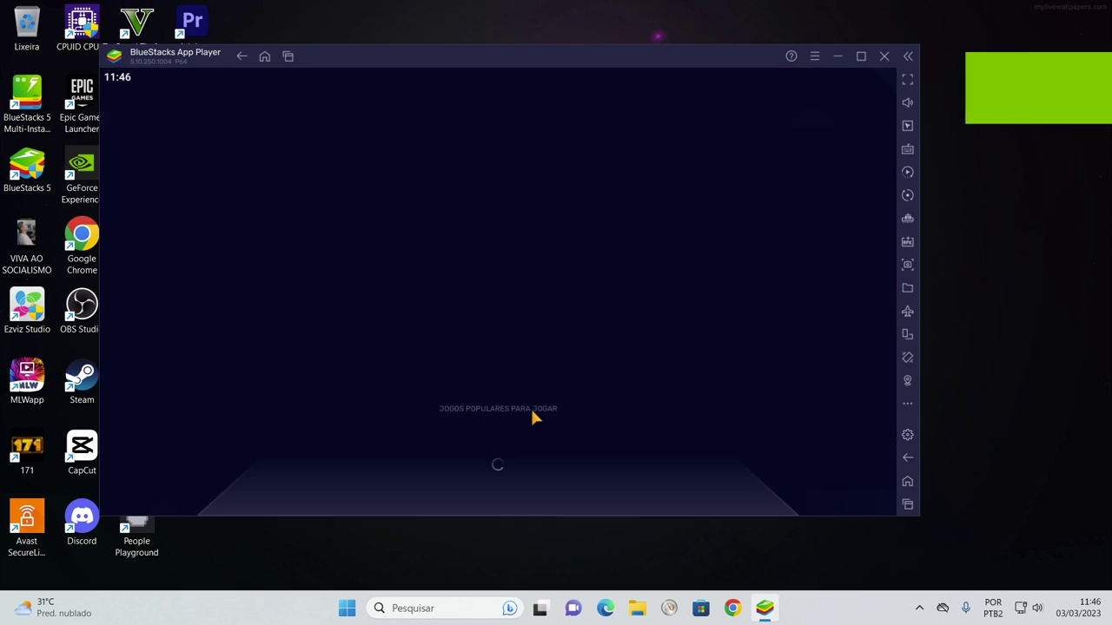
pyautogui.click(196, 149)
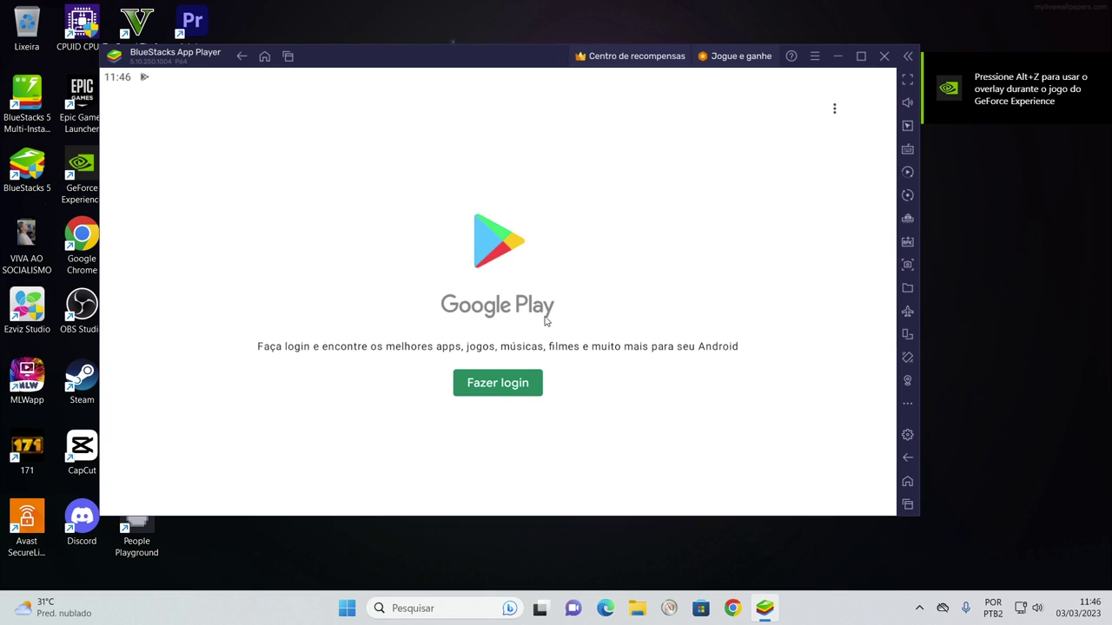
pyautogui.click(511, 388)
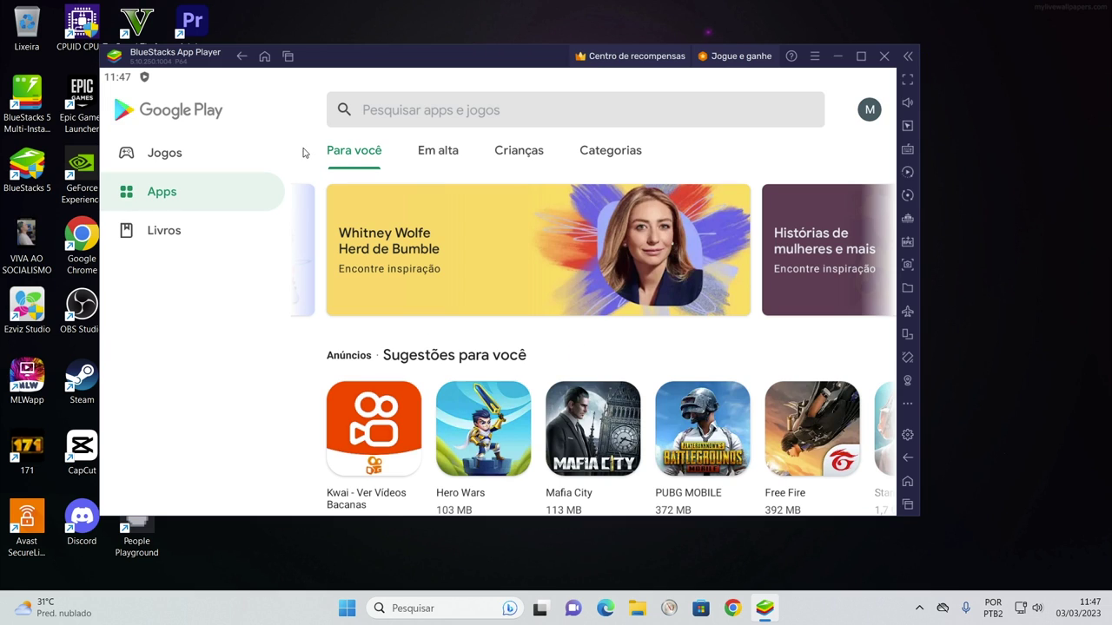
# Search Google Play for "free fire" and install the Free Fire game by Garena
pyautogui.click(481, 111)
pyautogui.write('free fire')
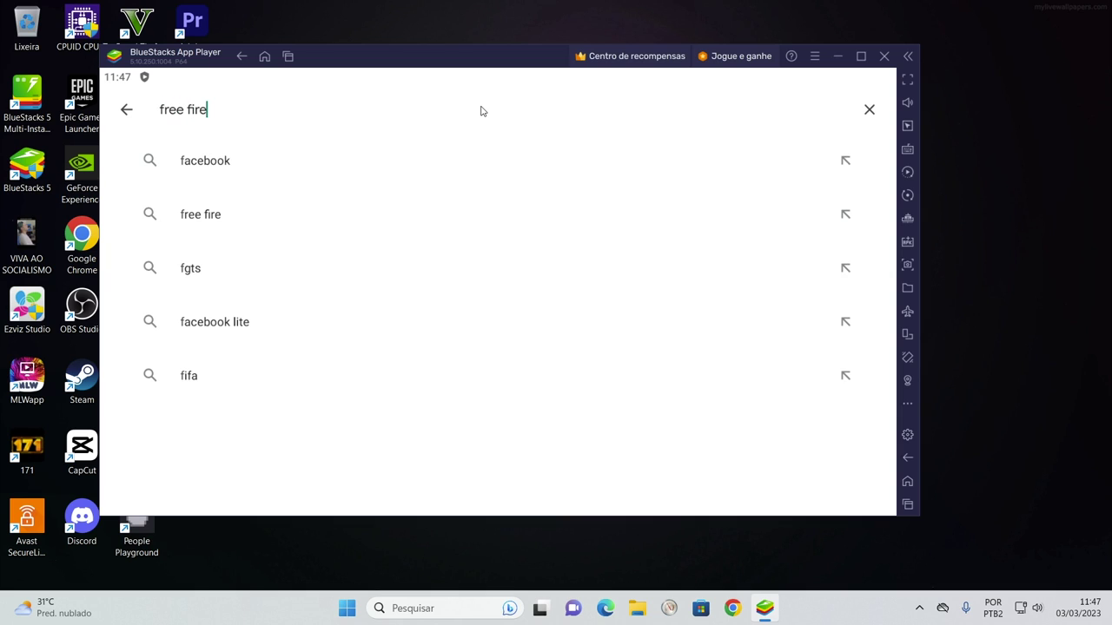
pyautogui.press('Return')
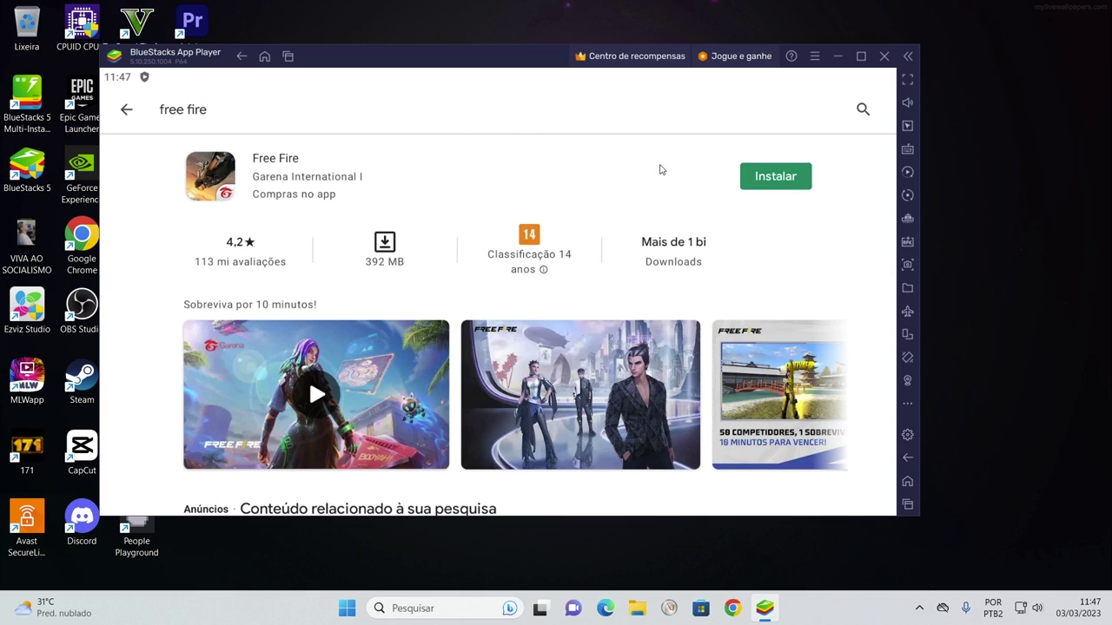
pyautogui.click(775, 177)
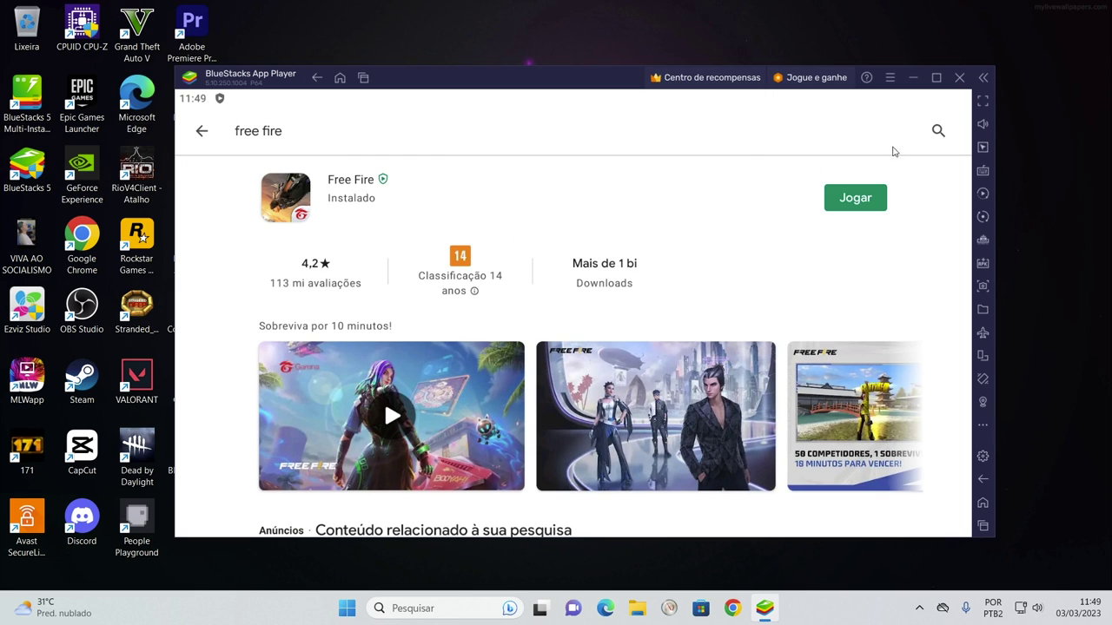
# Launch Free Fire from its store page and reposition the player window on the desktop
pyautogui.click(882, 190)
pyautogui.moveTo(516, 83); pyautogui.dragTo(414, 48)
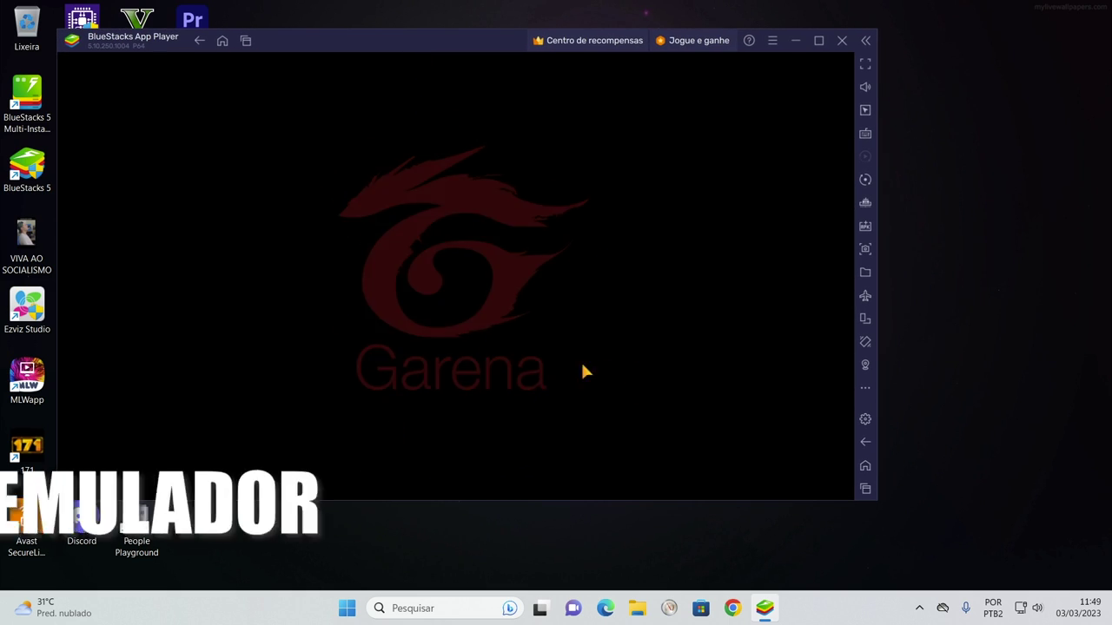
pyautogui.click(615, 329)
pyautogui.click(616, 304)
# Open the controls editor for Free Fire and switch the control scheme to Standard
pyautogui.click(865, 133)
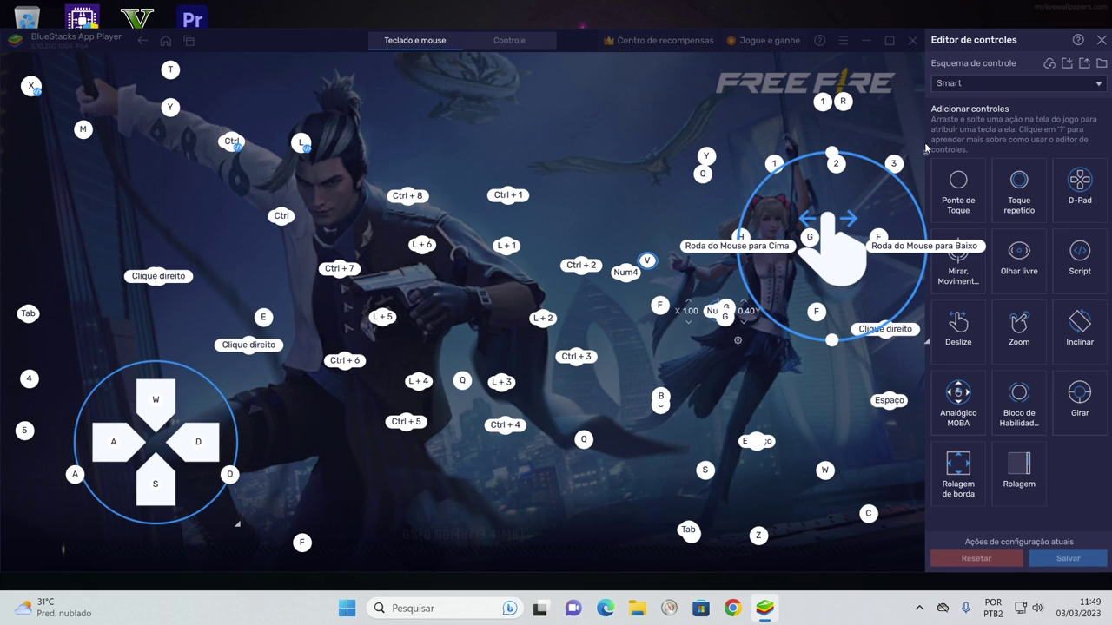
pyautogui.click(966, 85)
pyautogui.click(958, 117)
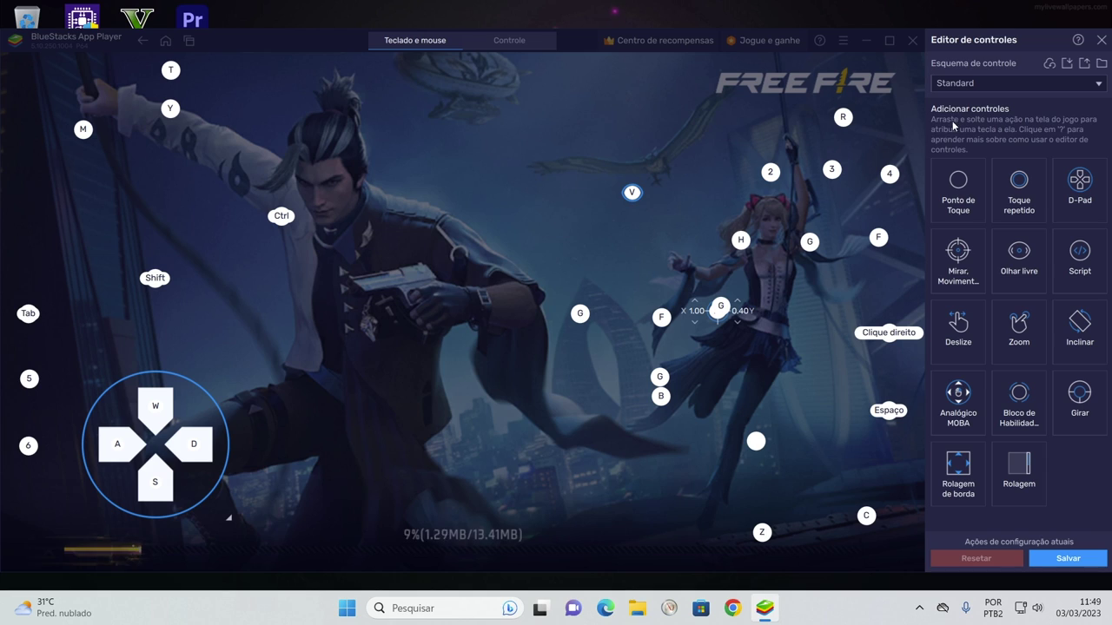
# Remap the touch point assigned to 4 to the E key and the one assigned to 6 to the G key
pyautogui.click(890, 174)
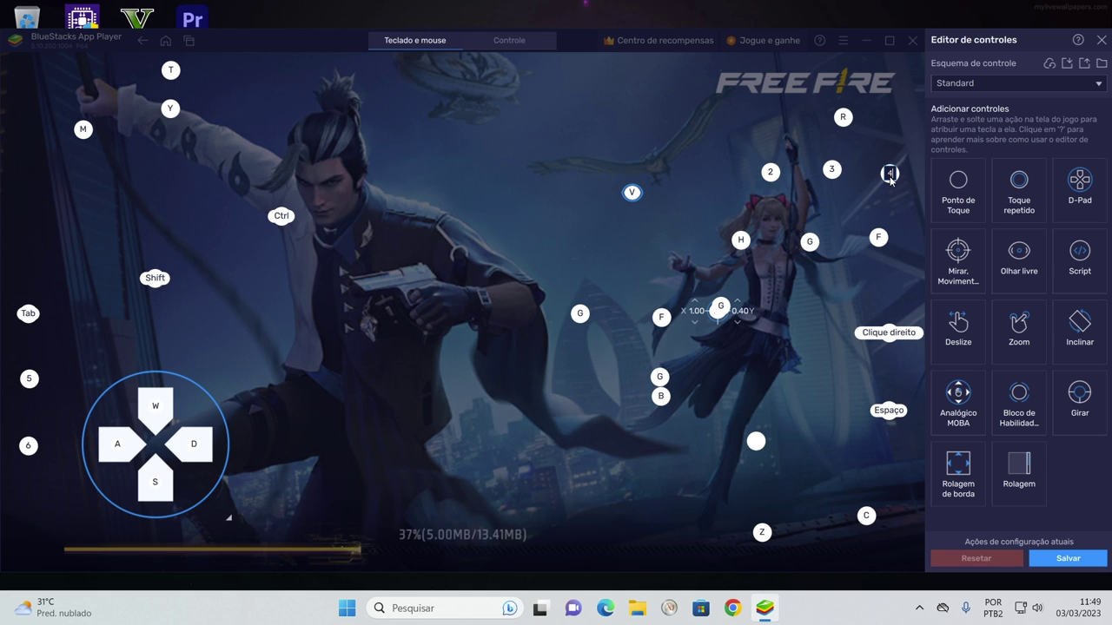
pyautogui.press('e')
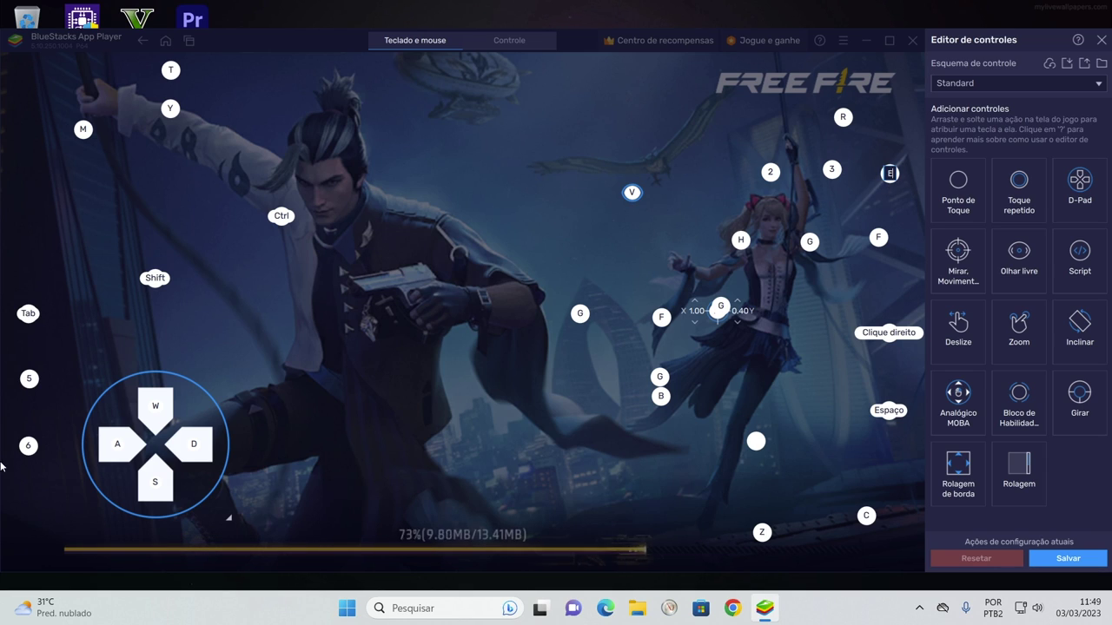
pyautogui.click(29, 448)
pyautogui.press('g')
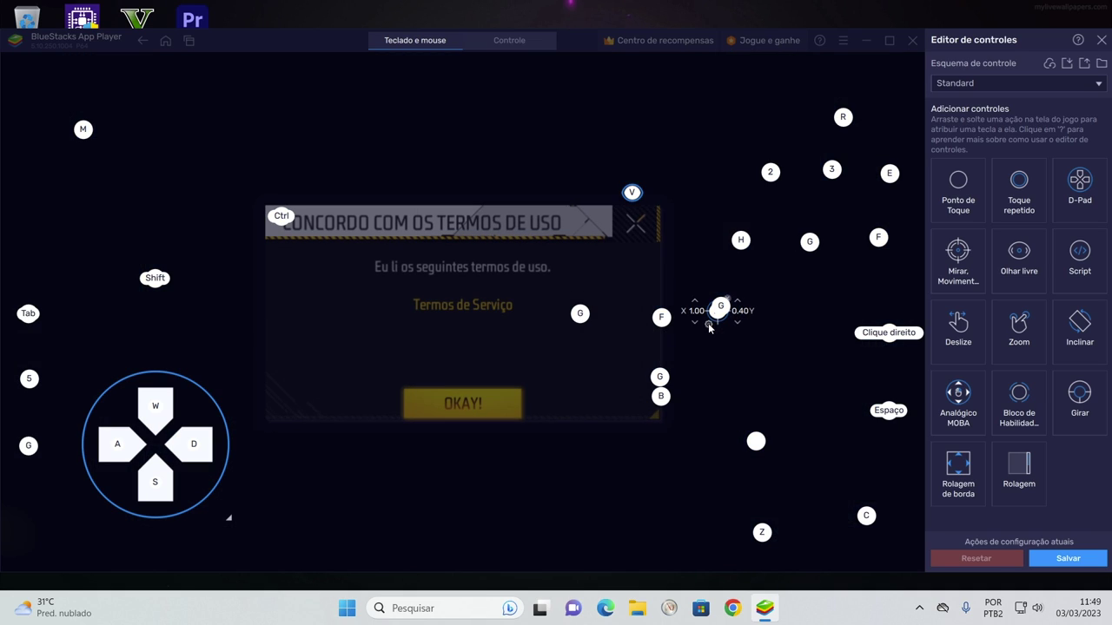
# Set the aim control's Iniciar/Parar key to Q, and save the control scheme before closing the editor
pyautogui.click(708, 326)
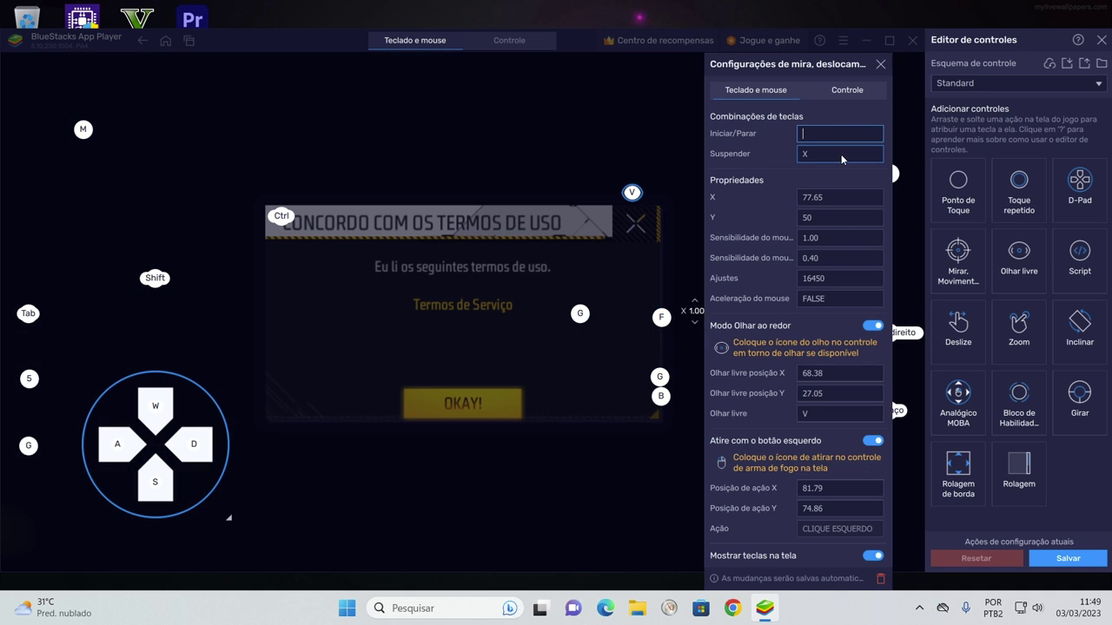
pyautogui.click(882, 65)
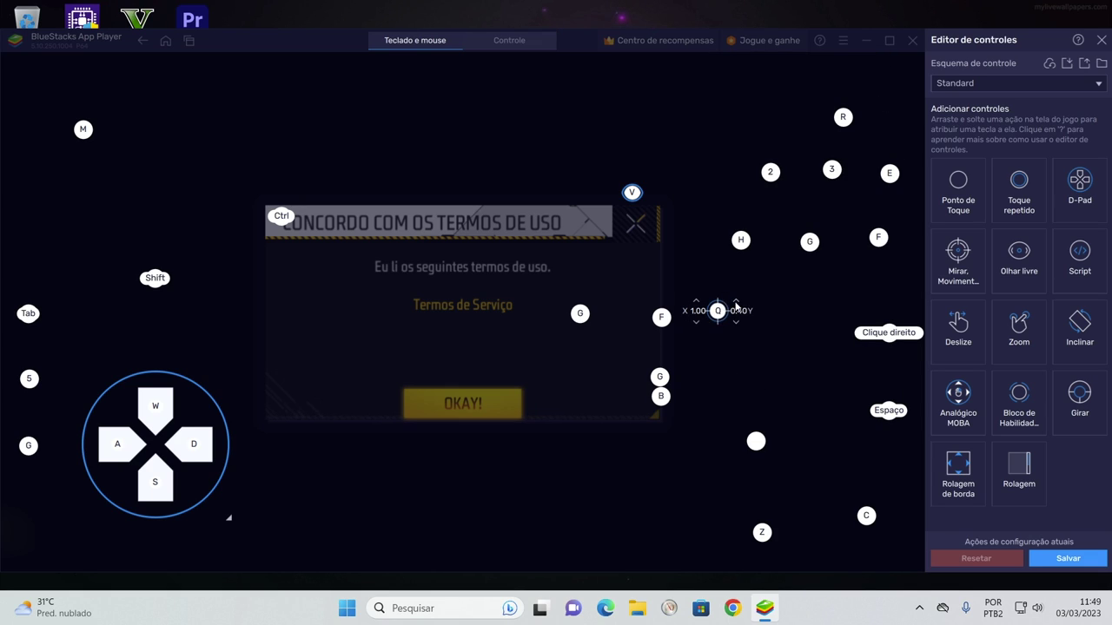
pyautogui.click(1096, 560)
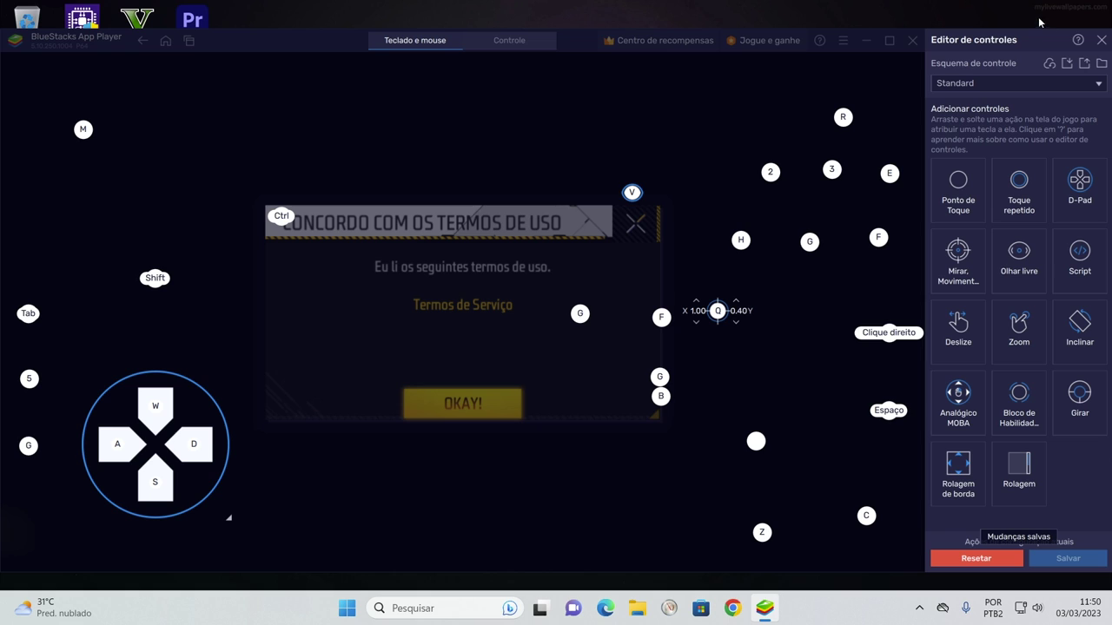
pyautogui.click(1101, 40)
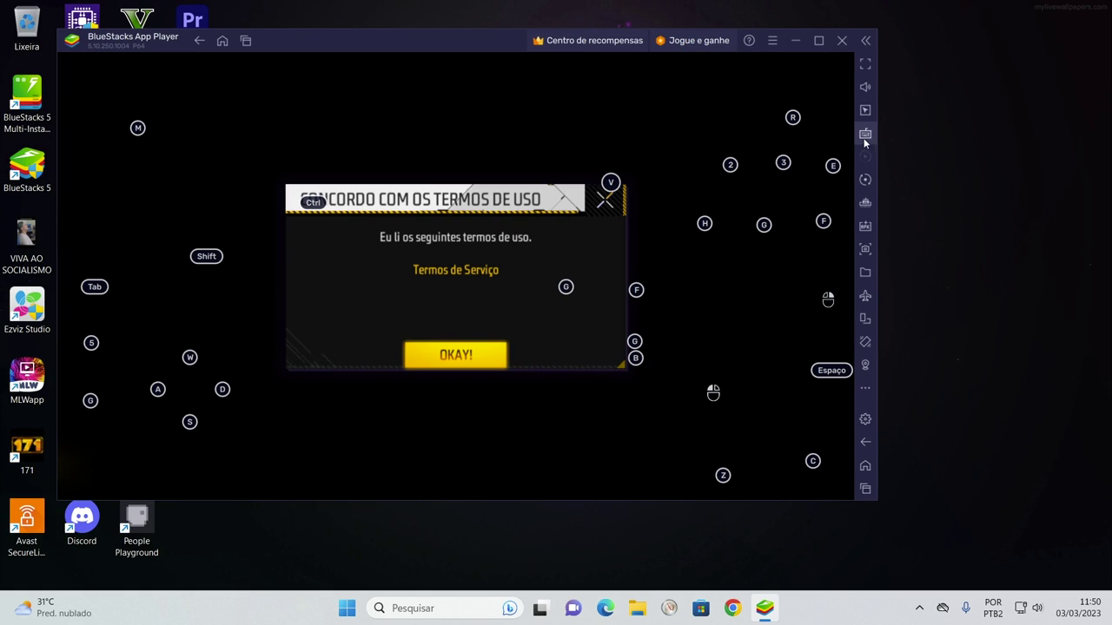
# Accept Free Fire's terms of use and turn off Controles na tela to hide the key overlay
pyautogui.click(865, 88)
pyautogui.click(482, 354)
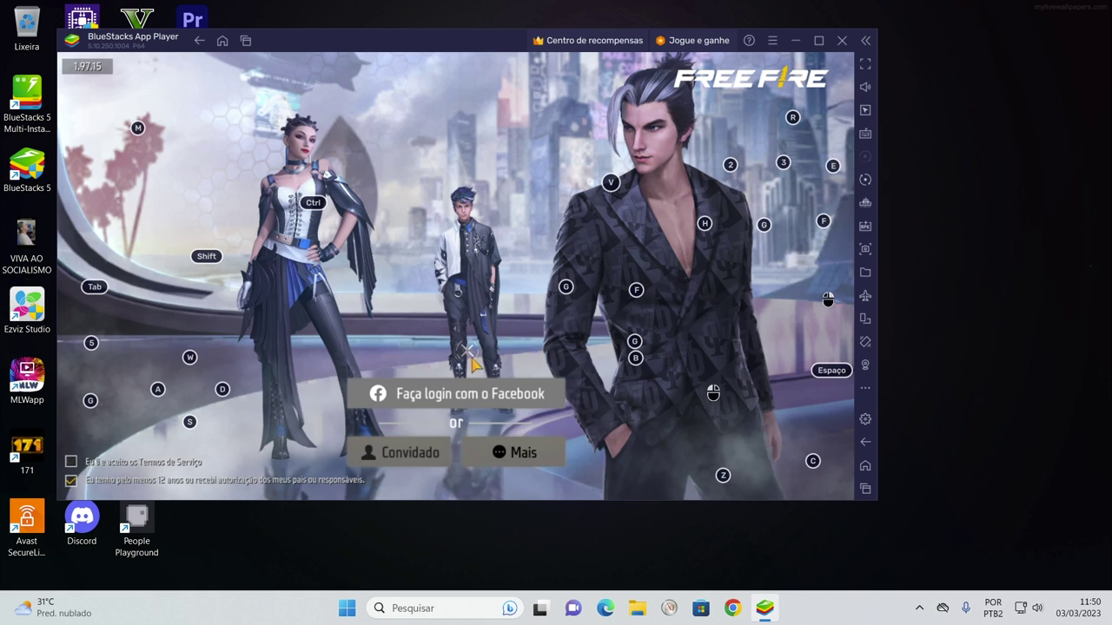
pyautogui.click(865, 133)
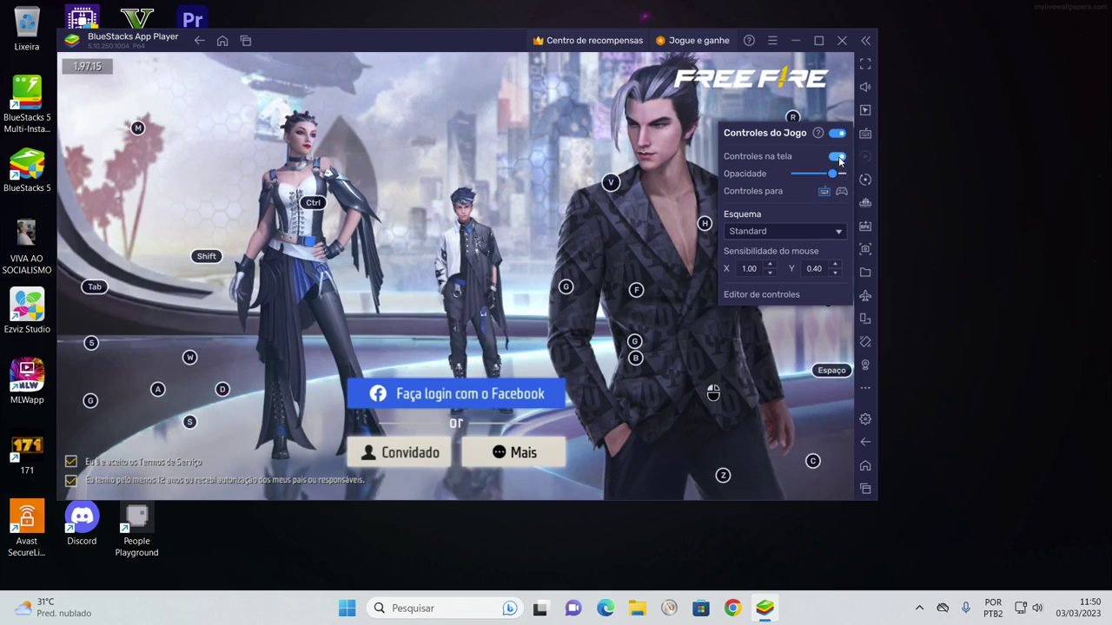
pyautogui.click(836, 156)
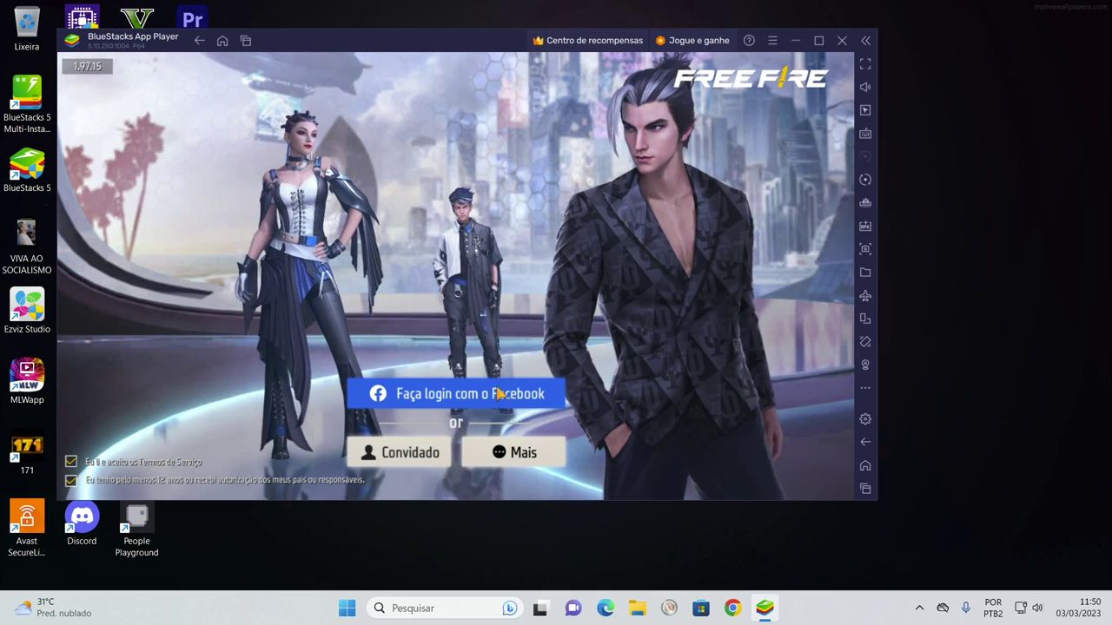
# Log in to Free Fire with the Google account and dismiss the event page to reach the lobby
pyautogui.click(495, 454)
pyautogui.click(455, 295)
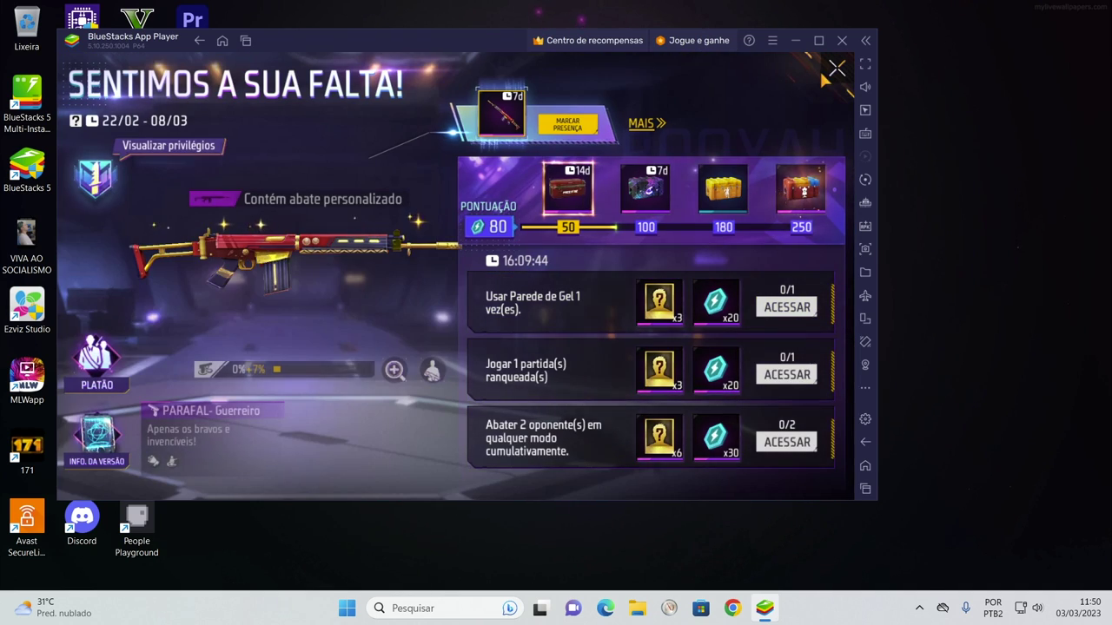
pyautogui.click(832, 68)
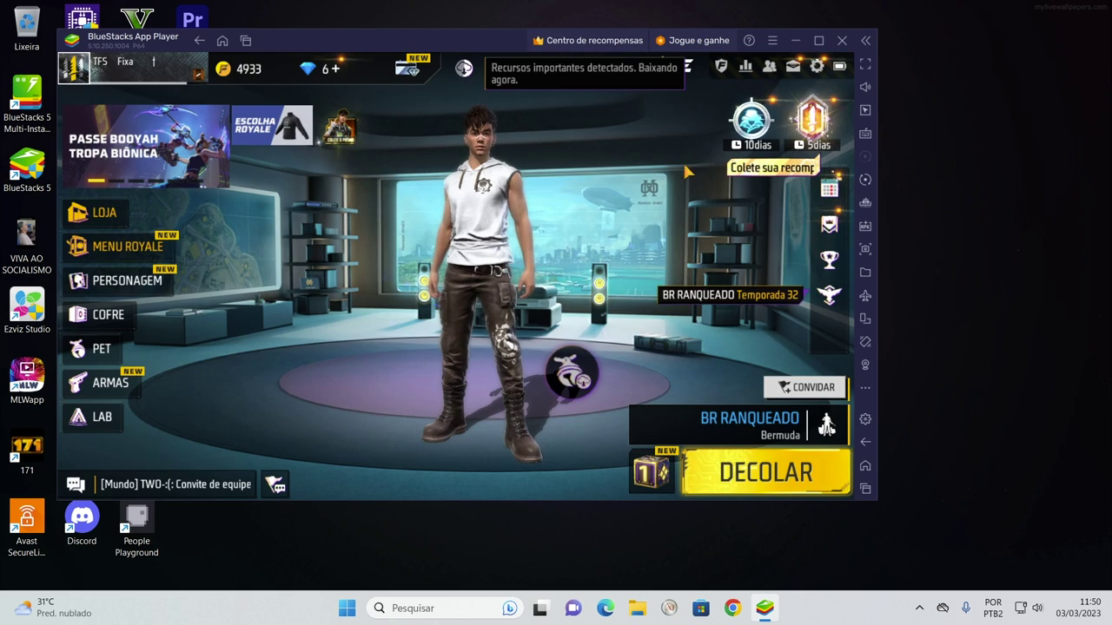
# Set Alta Resolução to ALTO in Free Fire's graphics settings and return to the lobby
pyautogui.click(823, 97)
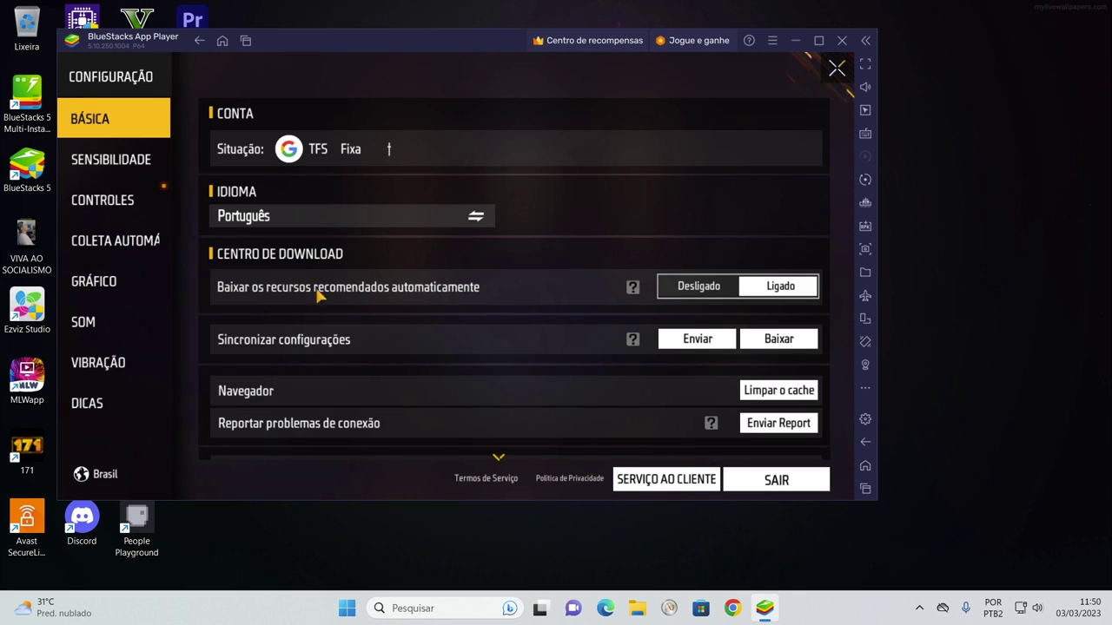
pyautogui.scroll(-2, 391, 254)
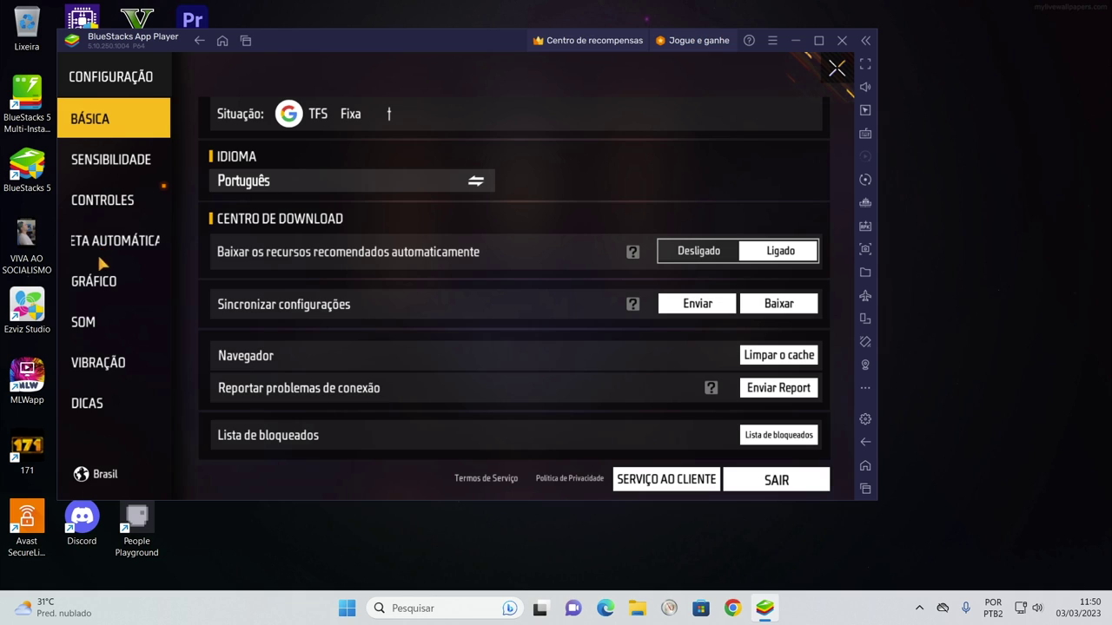
pyautogui.click(96, 281)
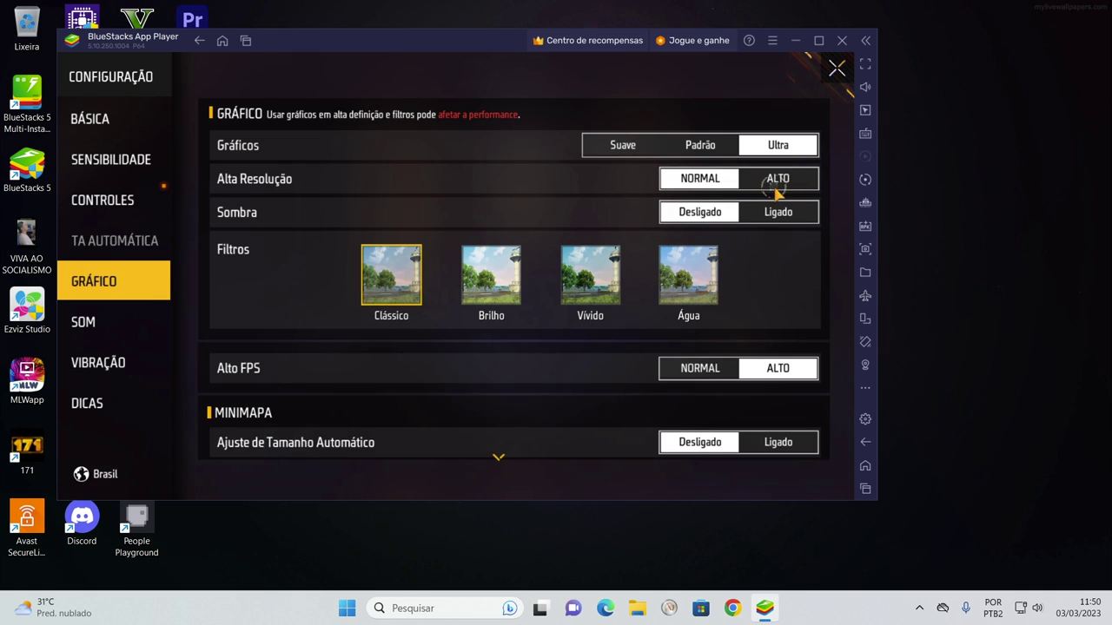
pyautogui.click(776, 188)
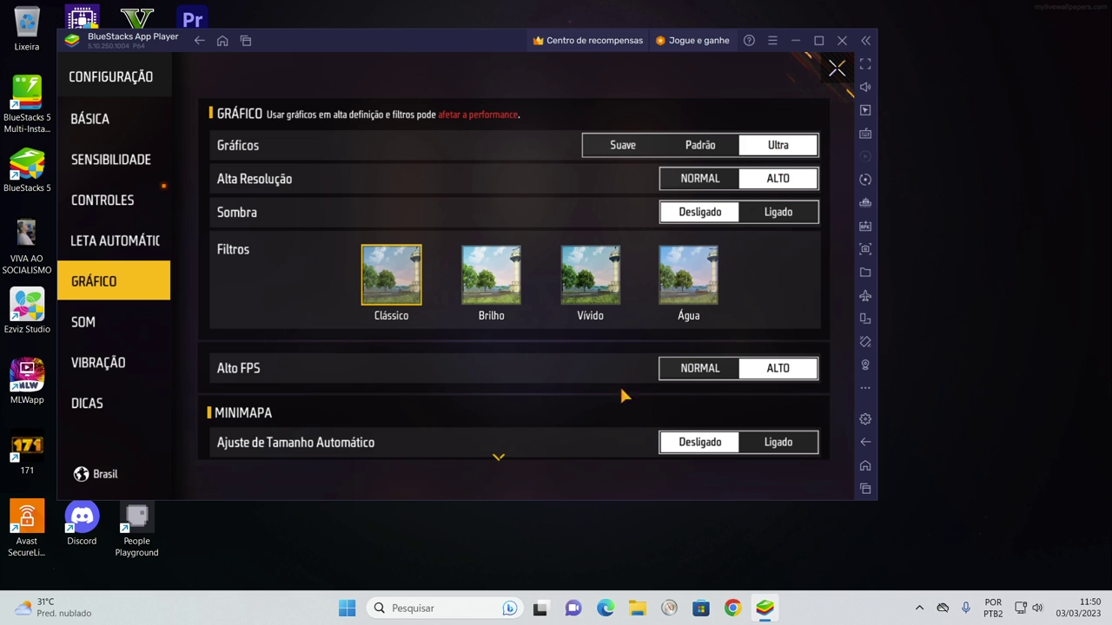
pyautogui.click(836, 70)
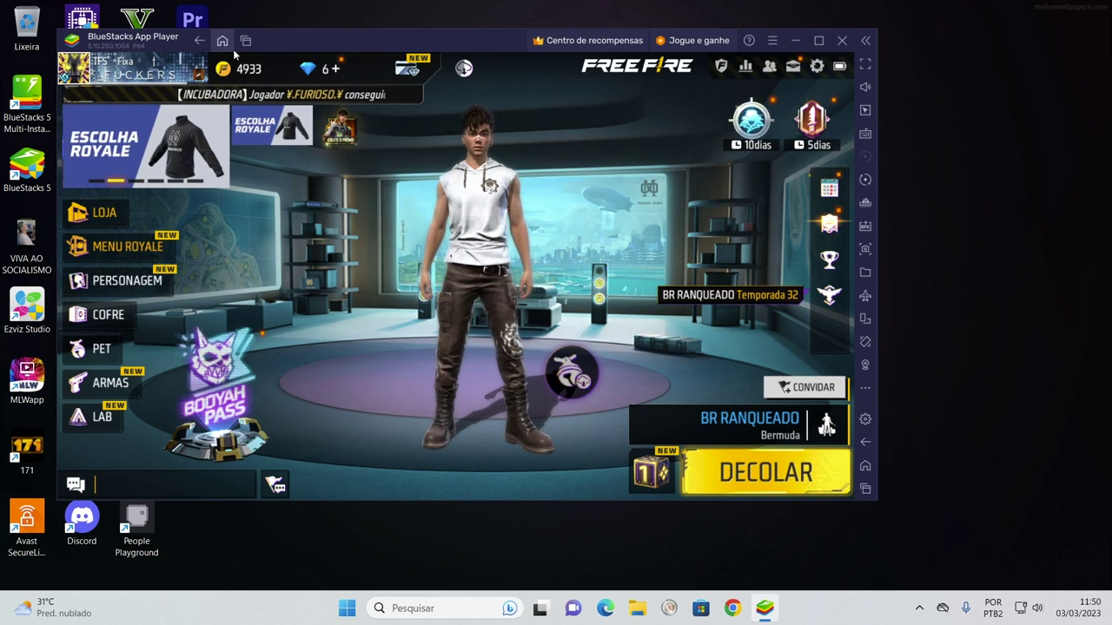
# Close Free Fire and the Play Store from the list of recent apps
pyautogui.hotkey('ctrl', 'shift', '3')
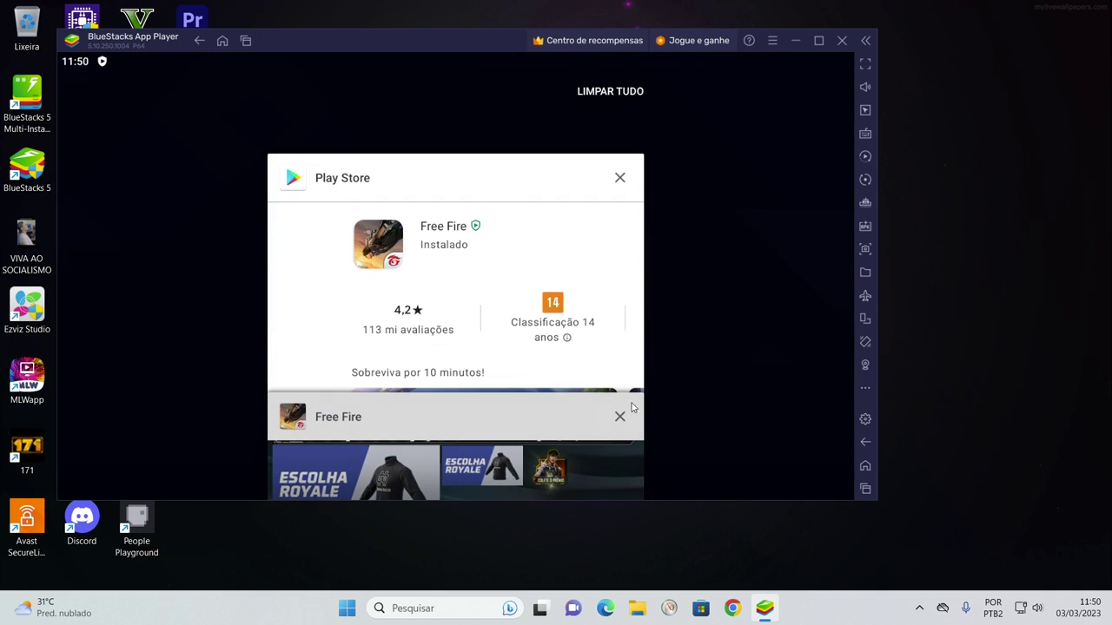
pyautogui.click(619, 416)
pyautogui.click(619, 209)
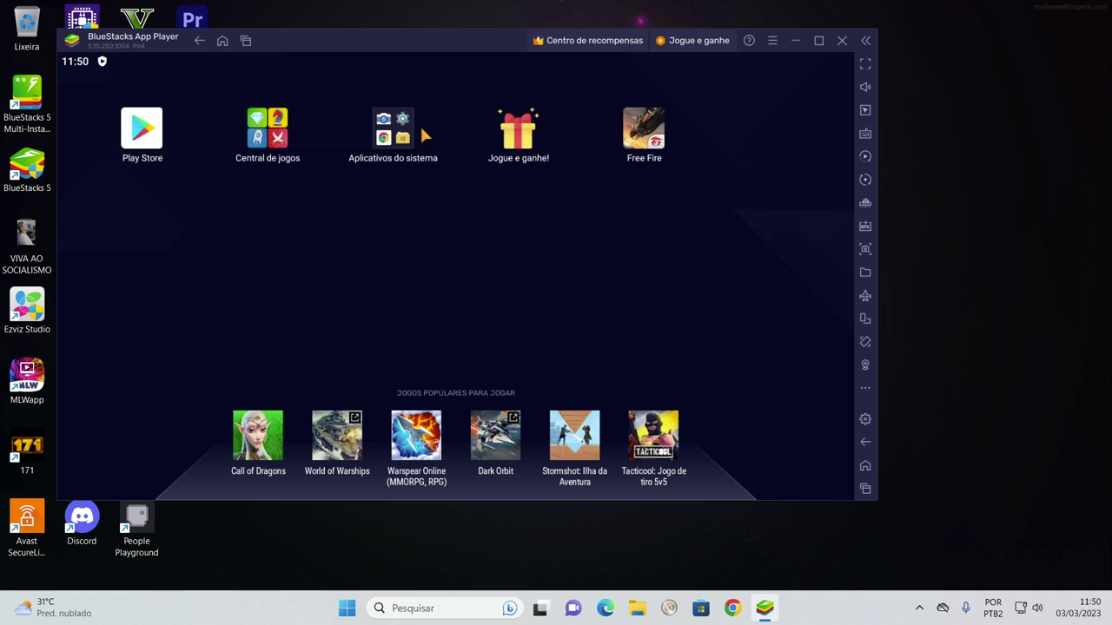
# Turn on Ponteiro do mouse grande in the accessibility options of the emulator's Android settings
pyautogui.click(420, 132)
pyautogui.click(384, 271)
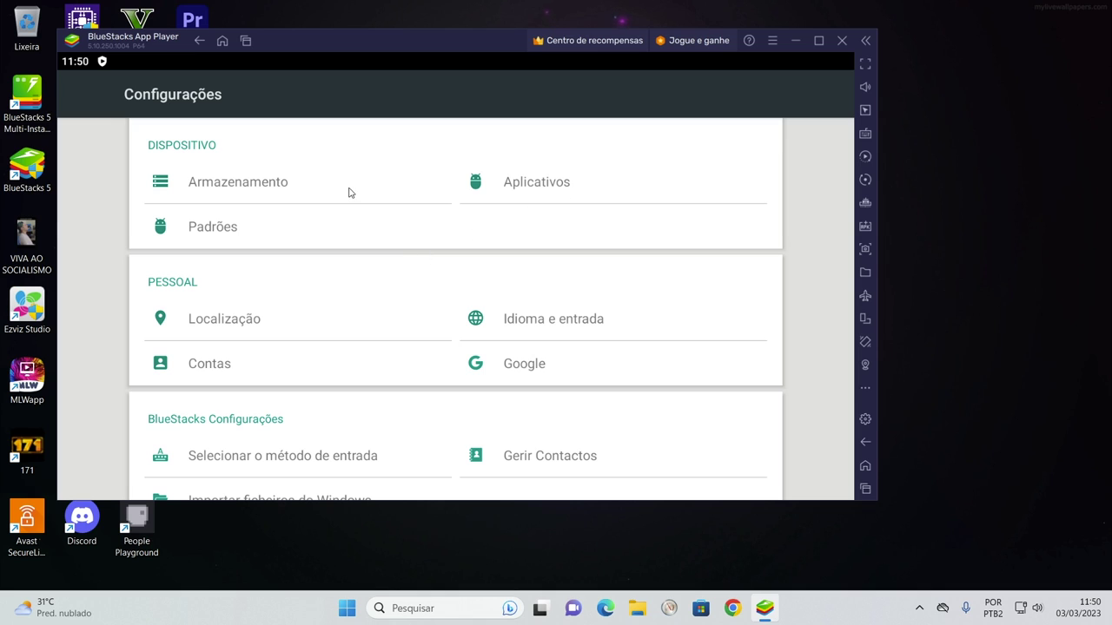
pyautogui.scroll(-3, 350, 193)
pyautogui.click(560, 472)
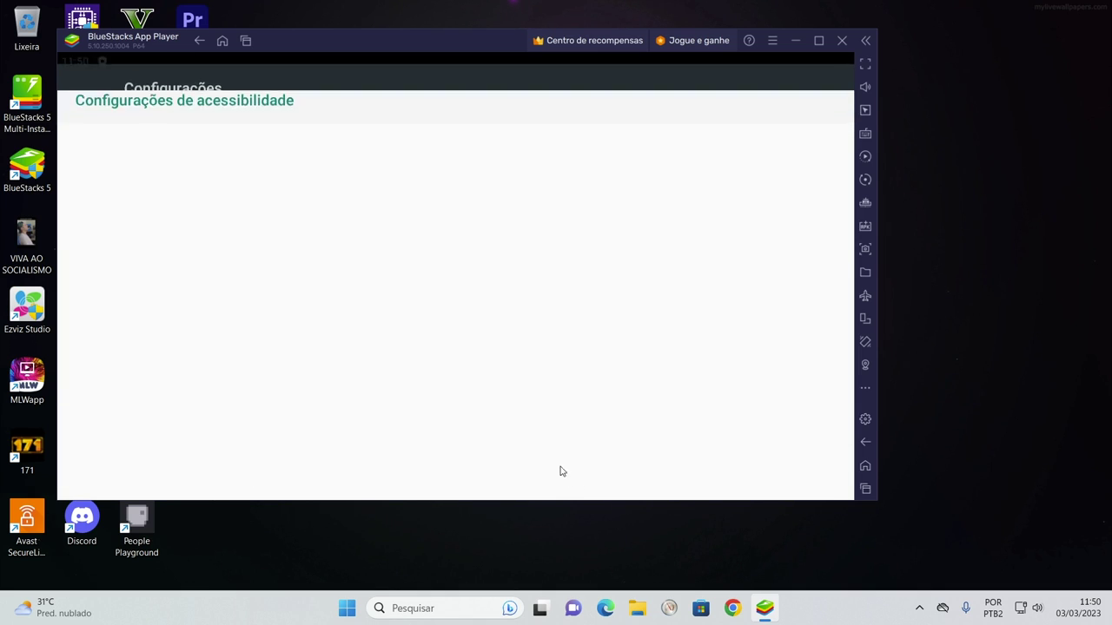
pyautogui.scroll(-3, 326, 386)
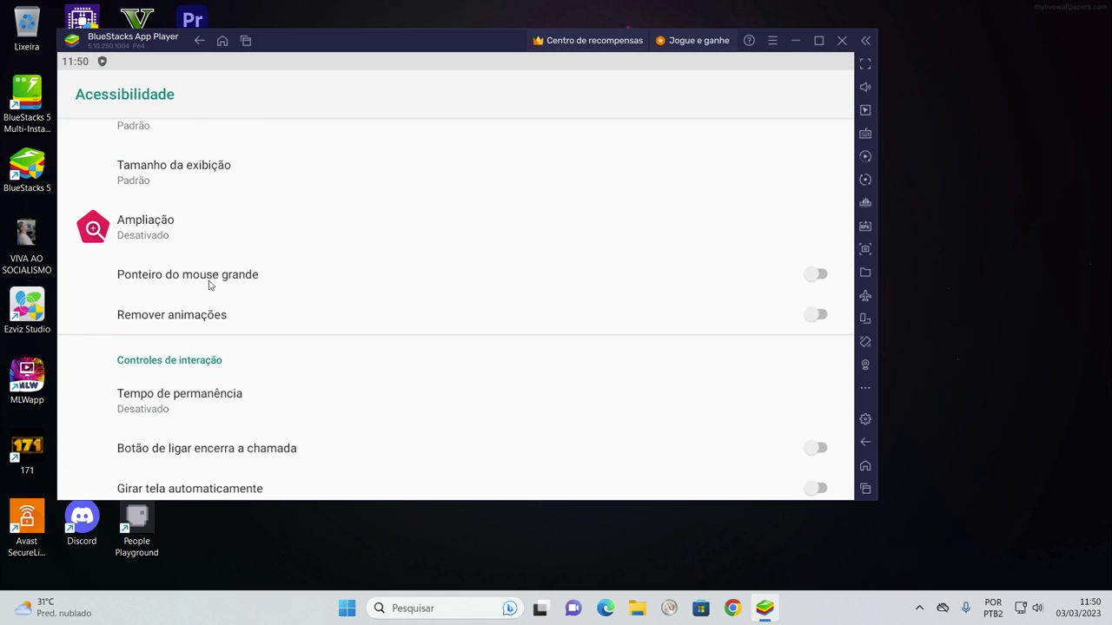
pyautogui.click(785, 278)
# Enable the Tempo de permanência service, set its delay before clicking to the minimum, and return to Acessibilidade
pyautogui.scroll(-2, 377, 345)
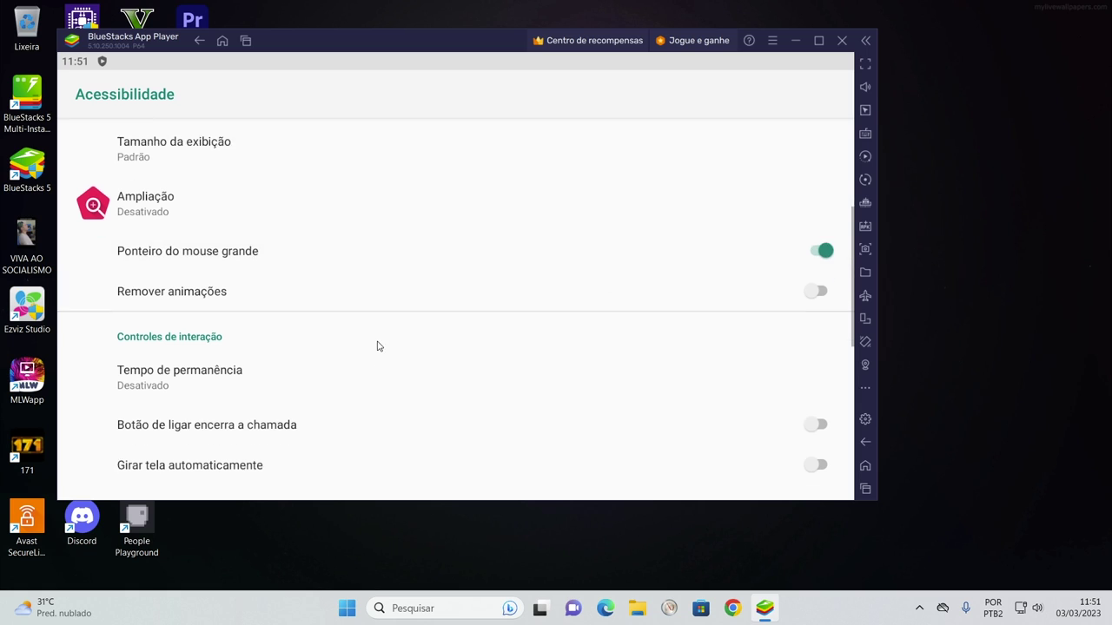
pyautogui.click(199, 259)
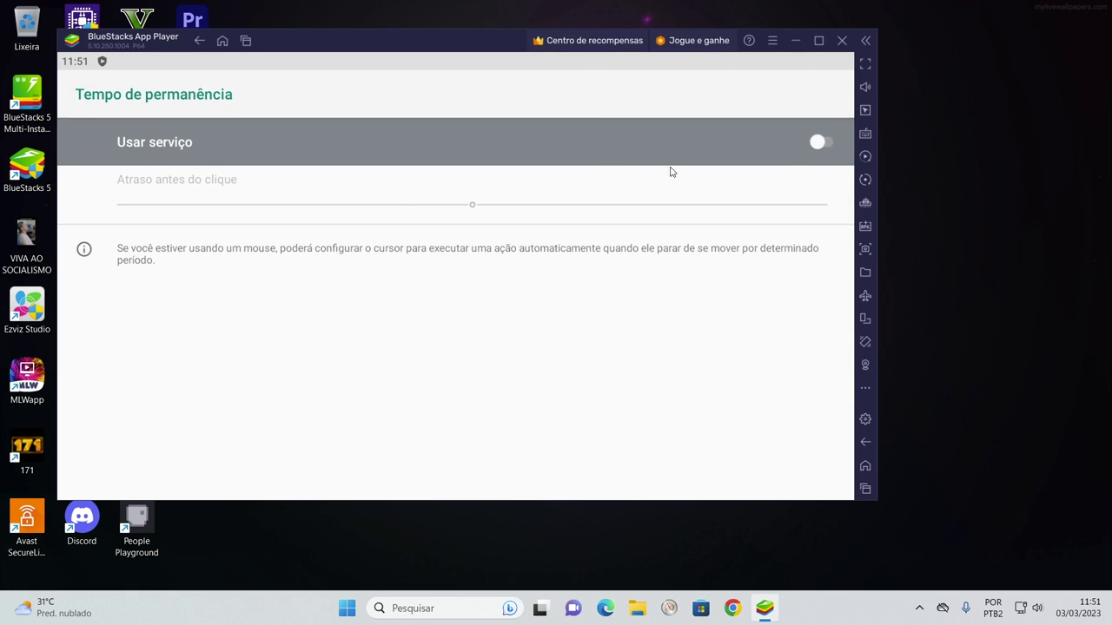
pyautogui.click(821, 143)
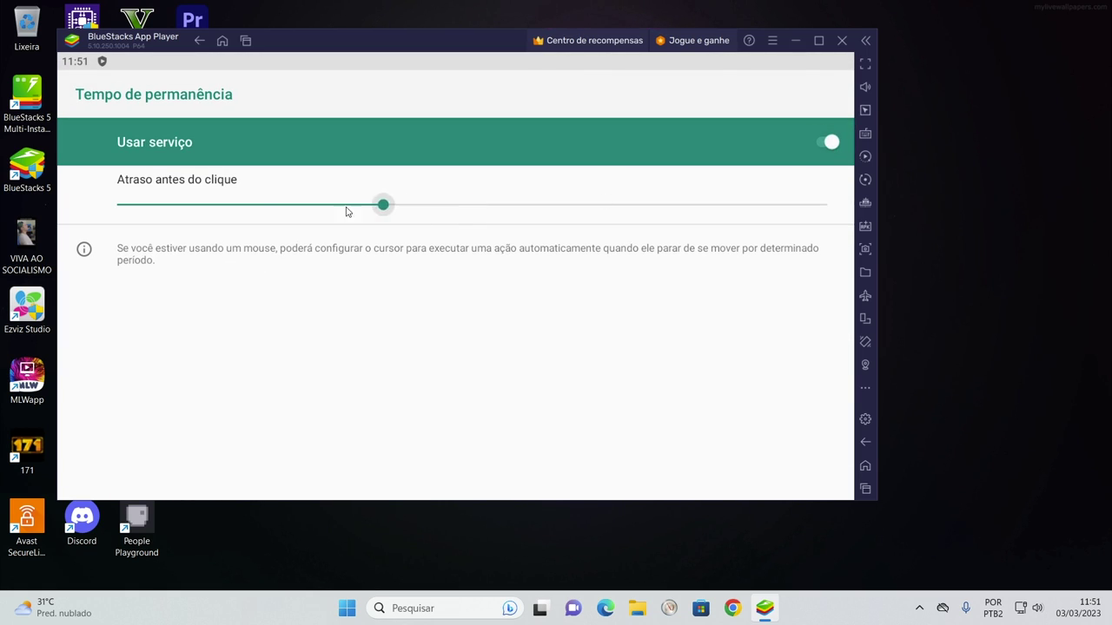
pyautogui.moveTo(346, 211); pyautogui.dragTo(89, 211)
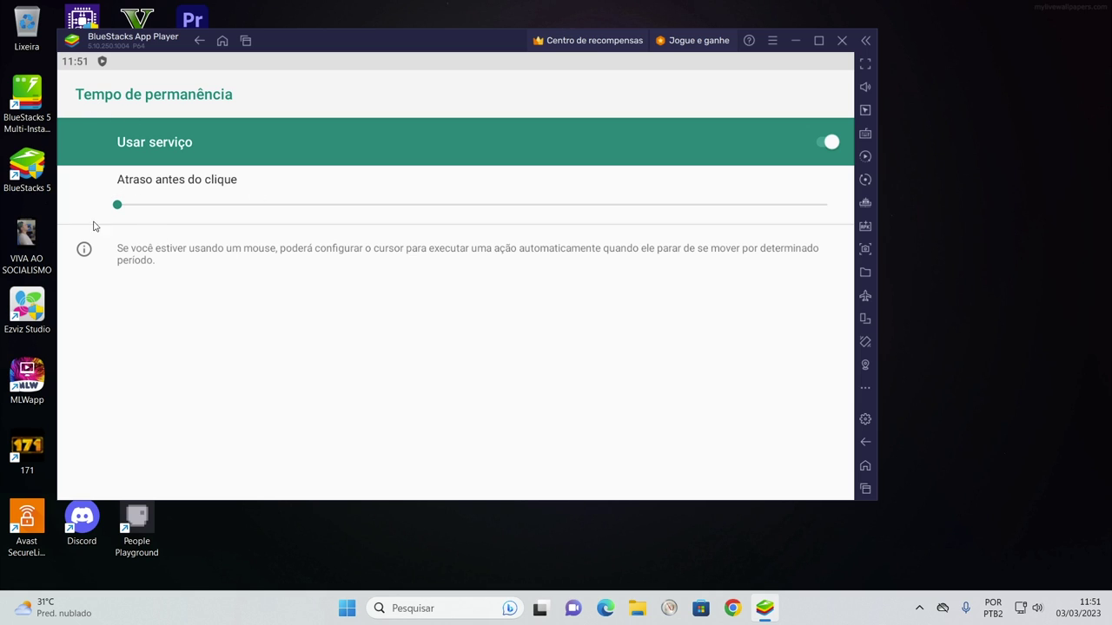
pyautogui.click(864, 443)
# Review the Tempo de permanência and Atraso ao tocar e pressionar options, and return to the main Android settings
pyautogui.moveTo(375, 429); pyautogui.dragTo(362, 237)
pyautogui.moveTo(374, 397); pyautogui.dragTo(362, 471)
pyautogui.moveTo(310, 296); pyautogui.dragTo(310, 372)
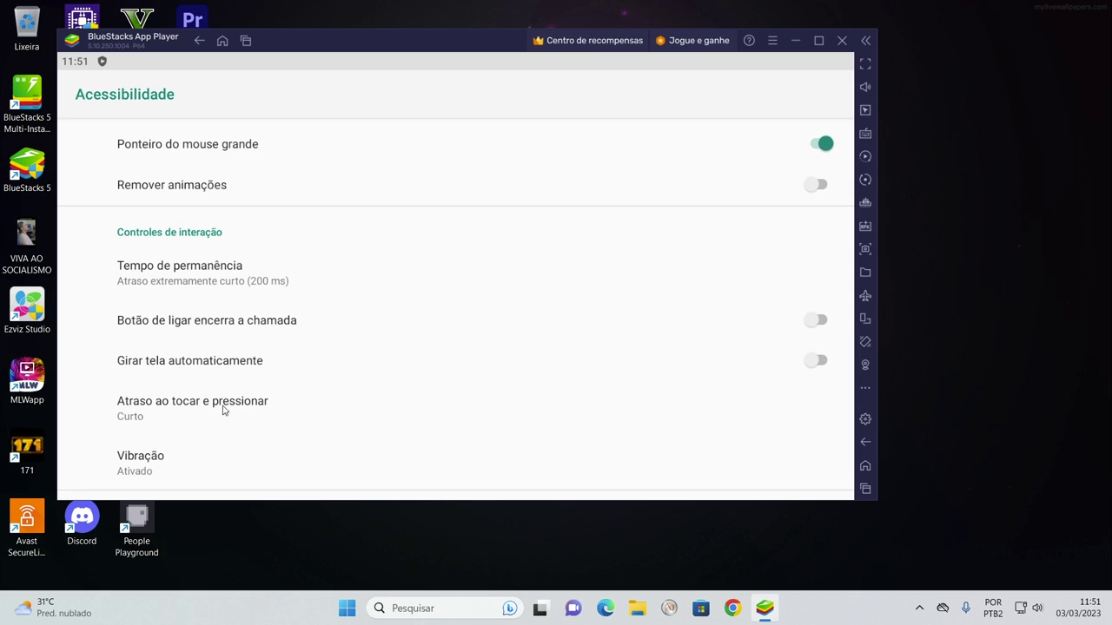
pyautogui.click(212, 289)
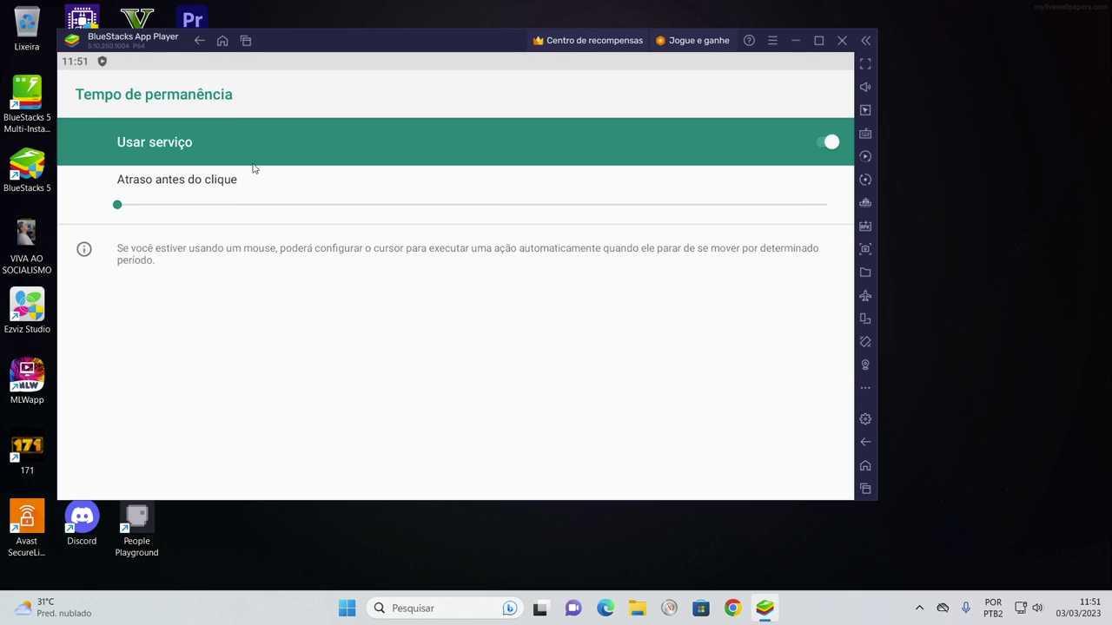
pyautogui.click(866, 443)
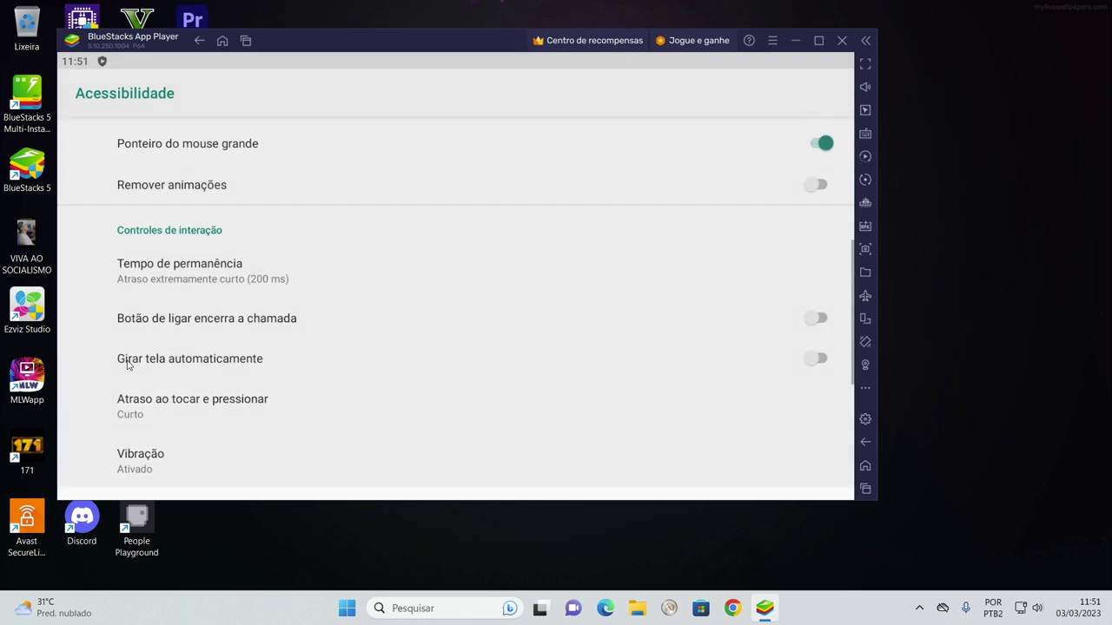
pyautogui.click(180, 402)
pyautogui.click(781, 484)
pyautogui.click(865, 442)
# Grant Free Fire the Microfone permission from its app information page in the Android settings
pyautogui.scroll(2, 400, 304)
pyautogui.click(516, 193)
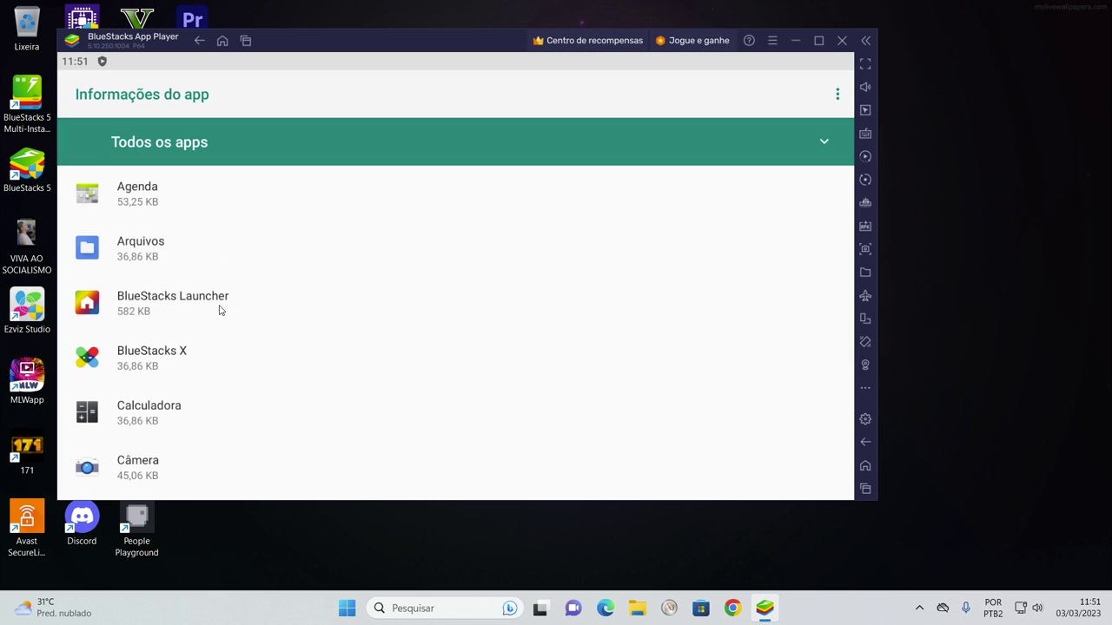
pyautogui.scroll(-5, 251, 183)
pyautogui.scroll(1, 214, 269)
pyautogui.click(333, 248)
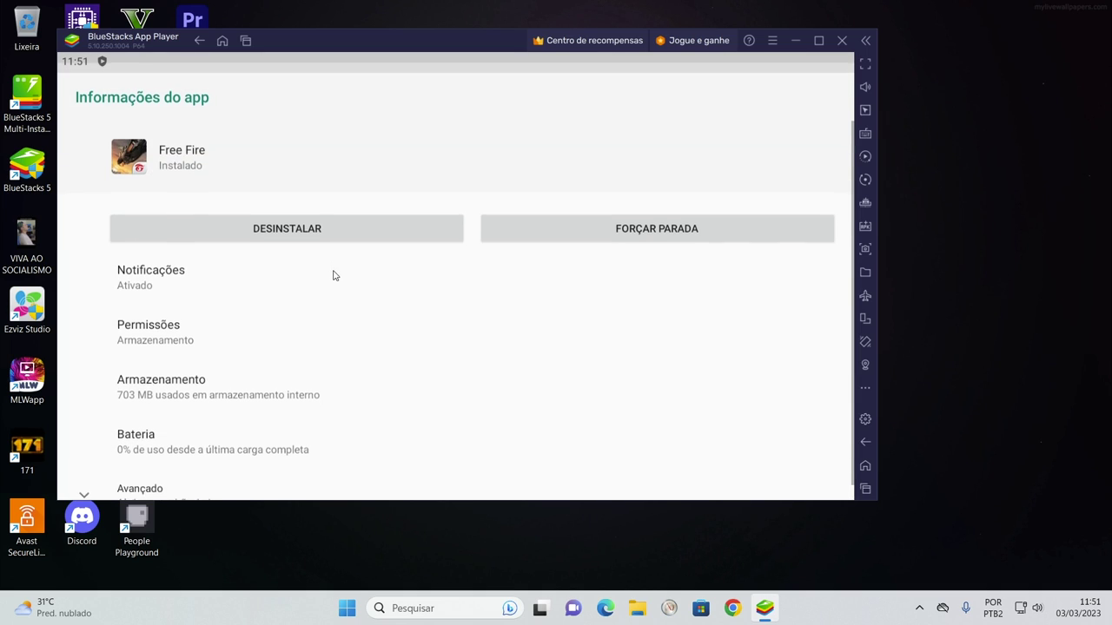
pyautogui.scroll(-1, 221, 300)
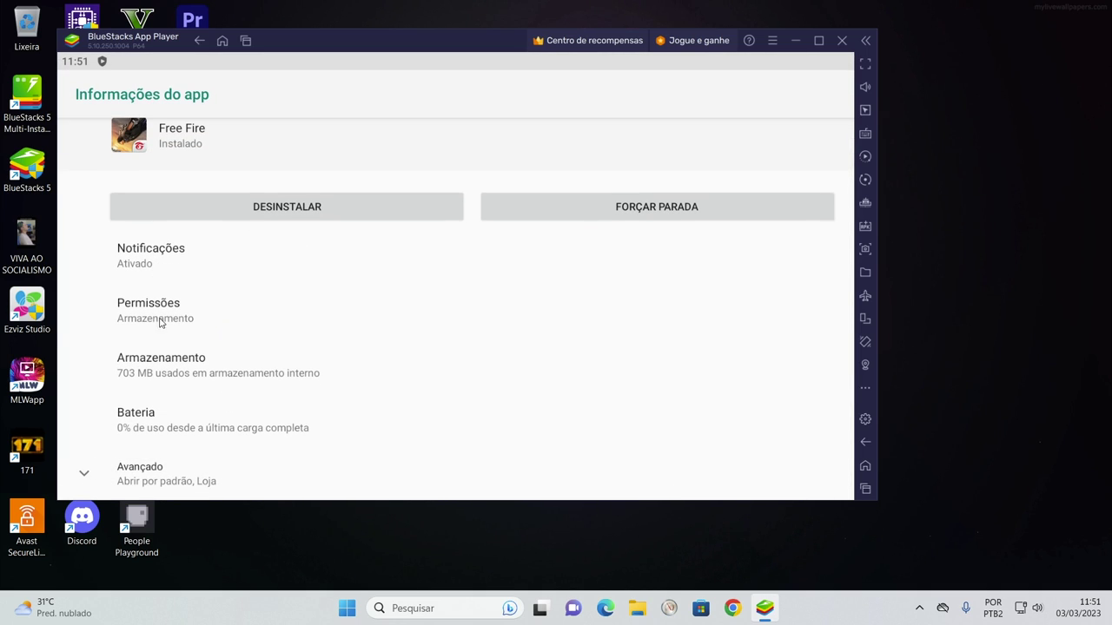
pyautogui.click(160, 318)
pyautogui.click(757, 243)
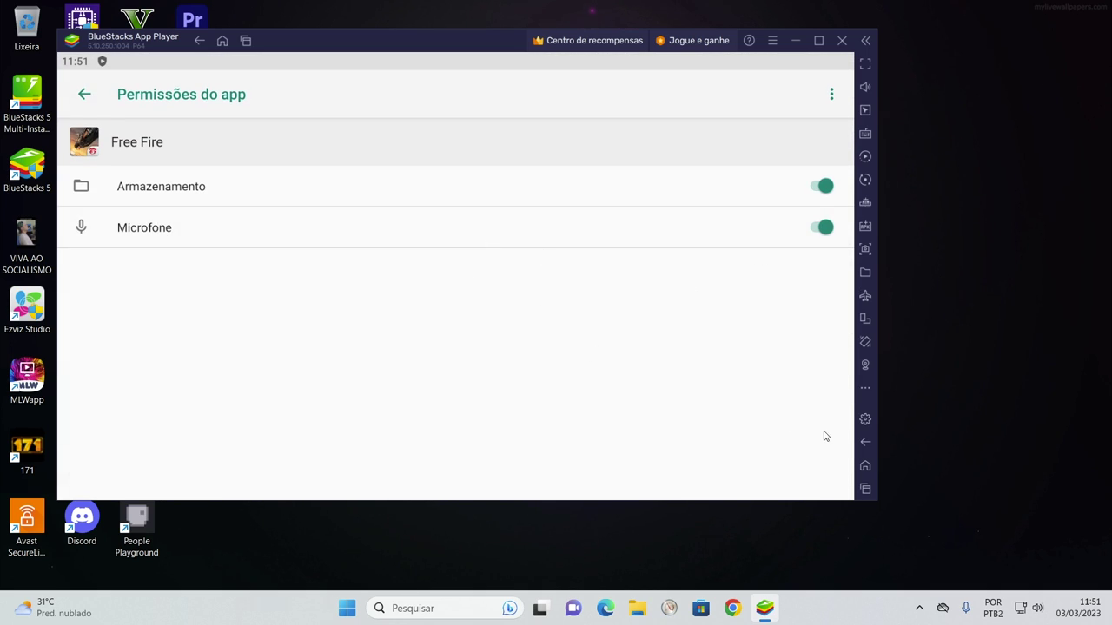
pyautogui.click(866, 445)
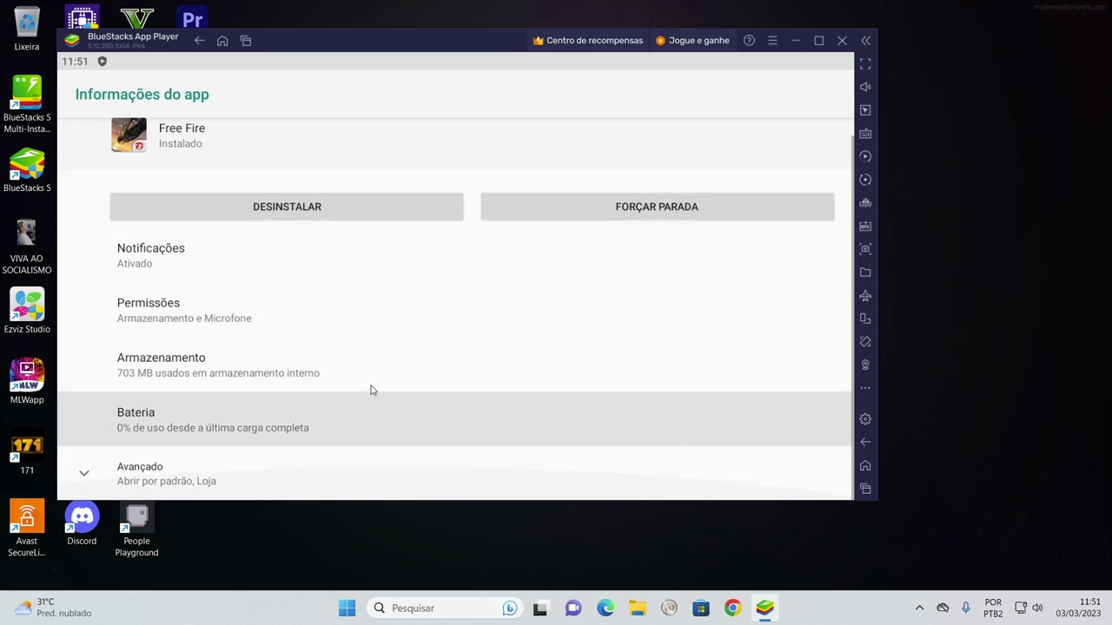
# Open the battery optimization list from Free Fire's battery usage, show Todos os apps, and look for Free Fire
pyautogui.click(293, 409)
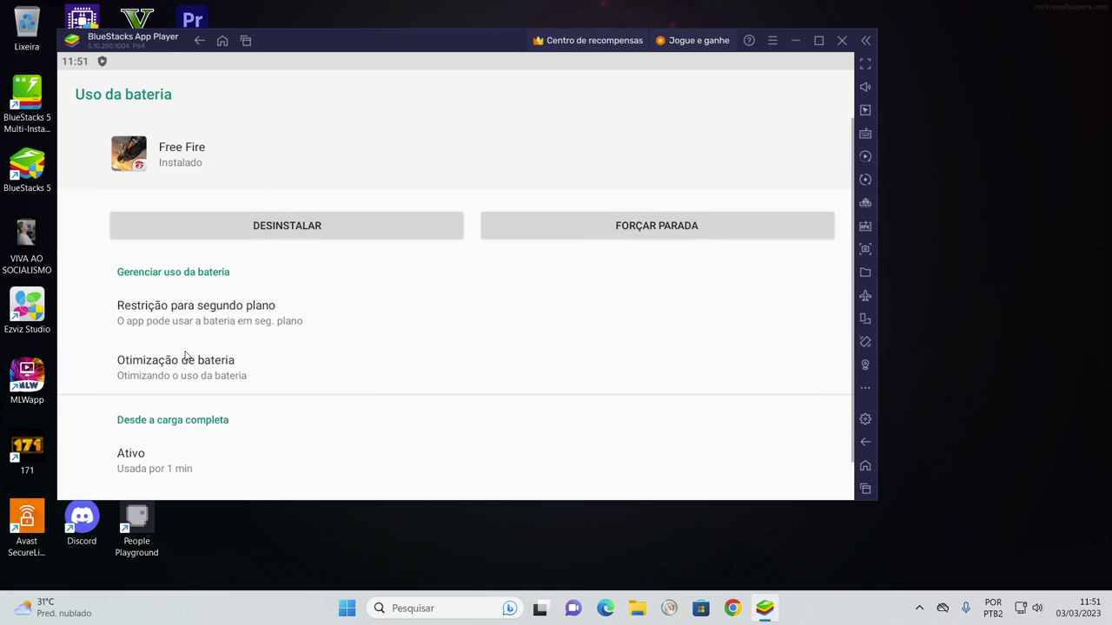
pyautogui.click(194, 376)
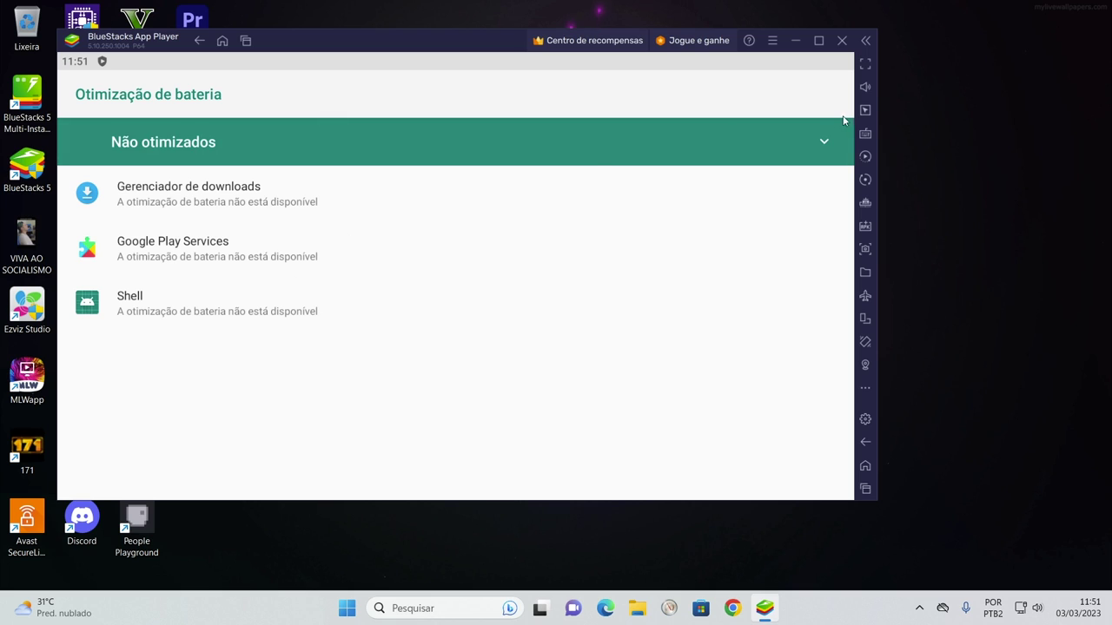
pyautogui.click(824, 143)
pyautogui.click(179, 178)
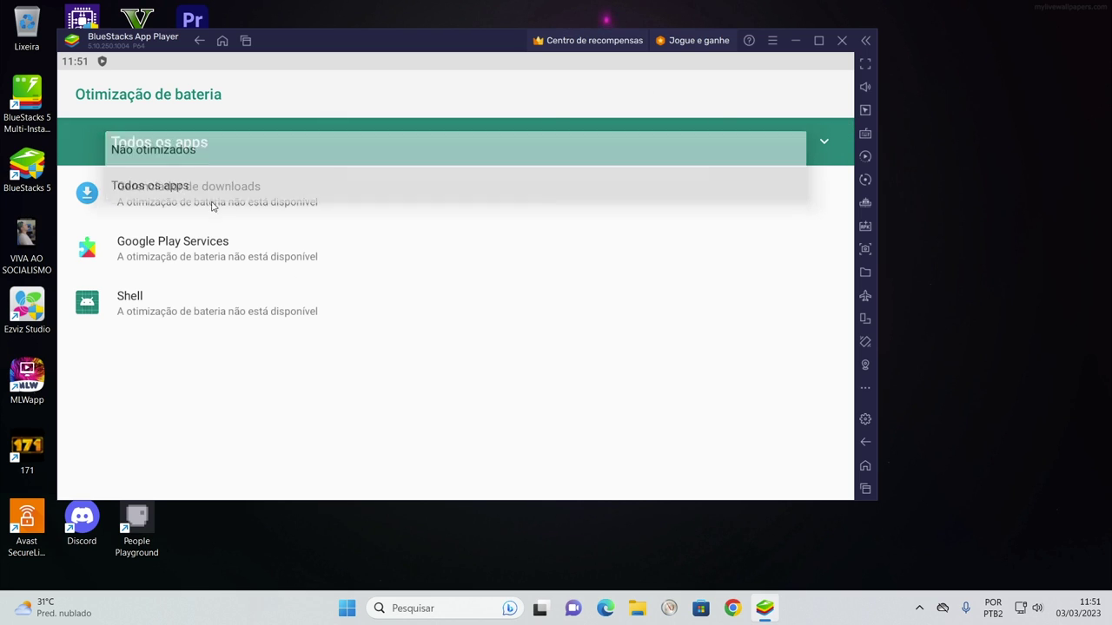
pyautogui.scroll(-10, 313, 400)
pyautogui.scroll(-10, 294, 435)
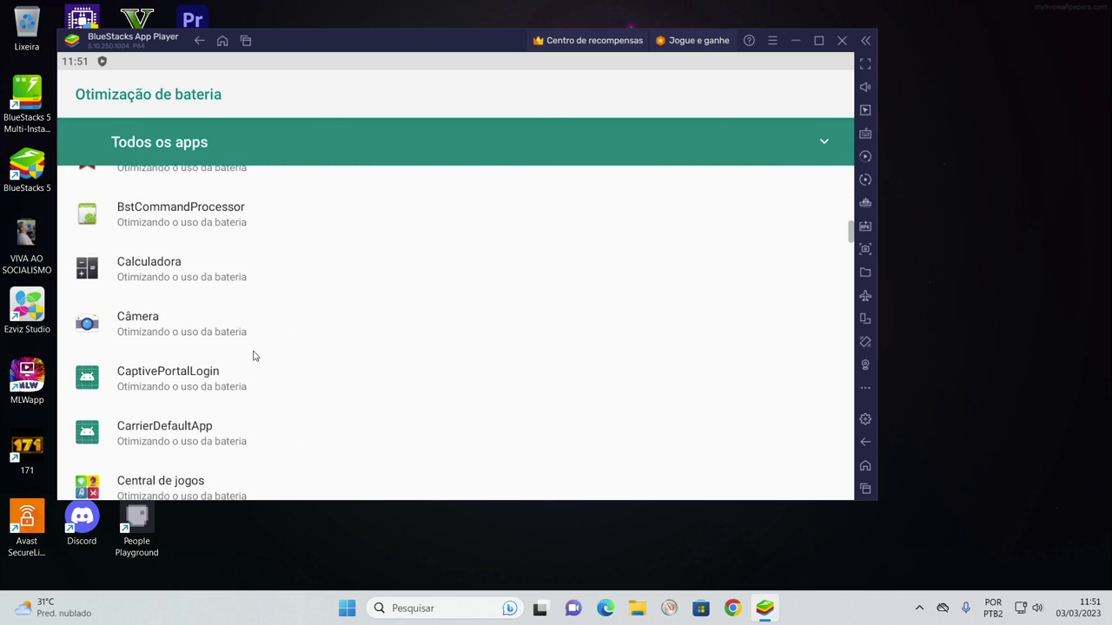
pyautogui.scroll(-10, 217, 408)
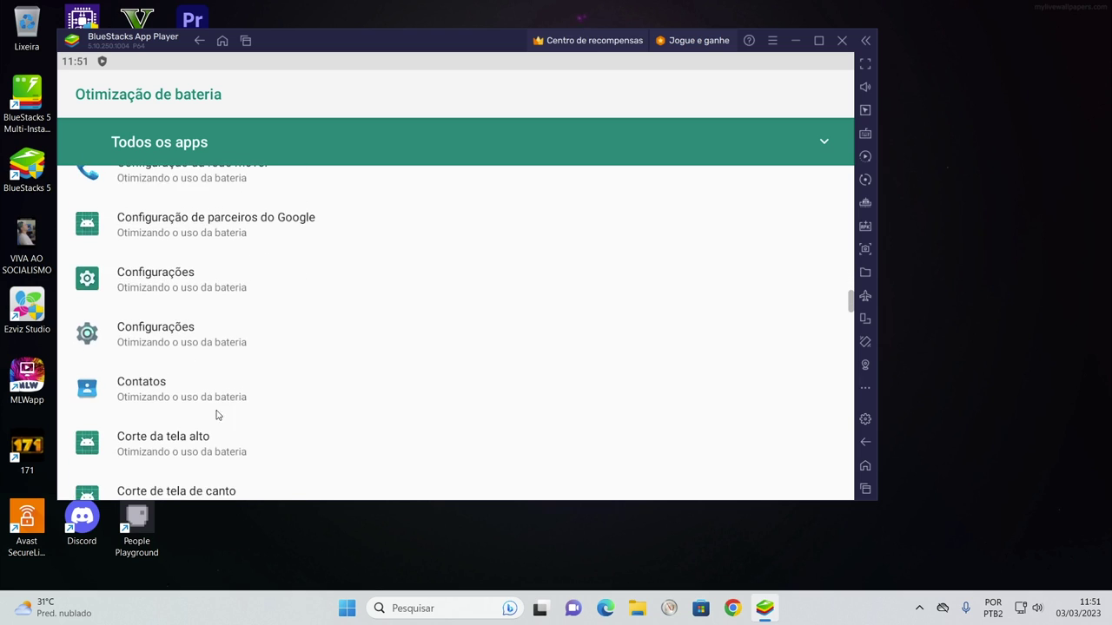